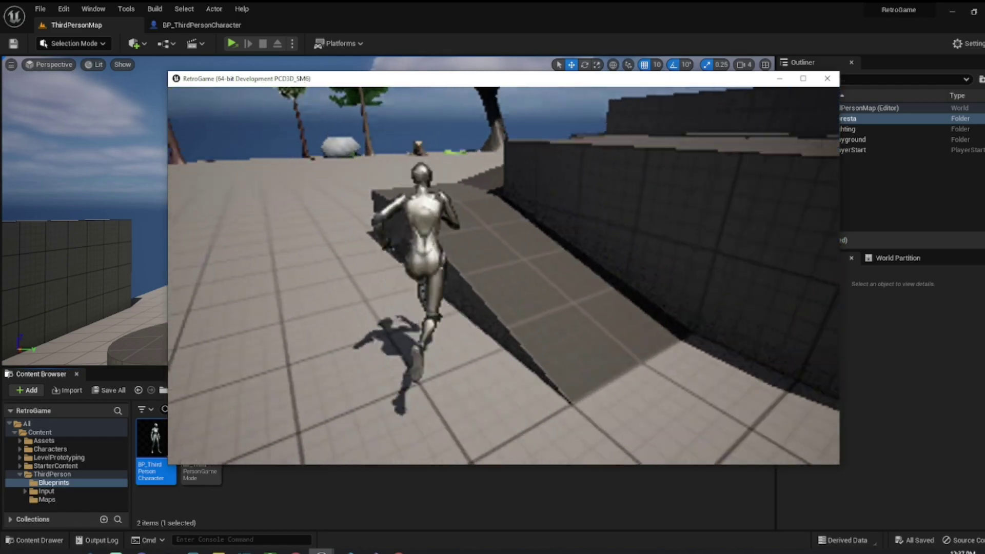
Run and jump the character around the level toward the ramp and trees, then quit with Esc.
key(space)
key(w)
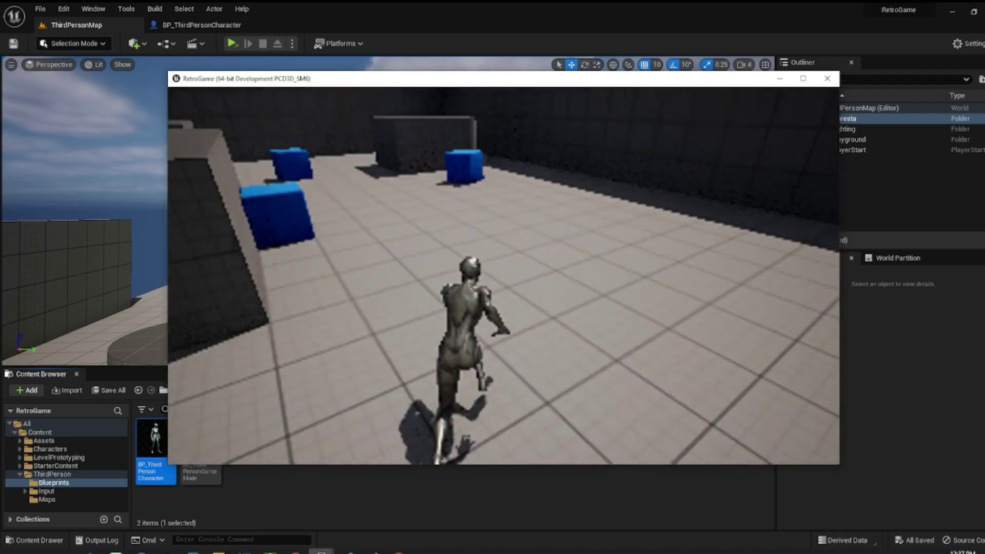
key(s)
key(w)
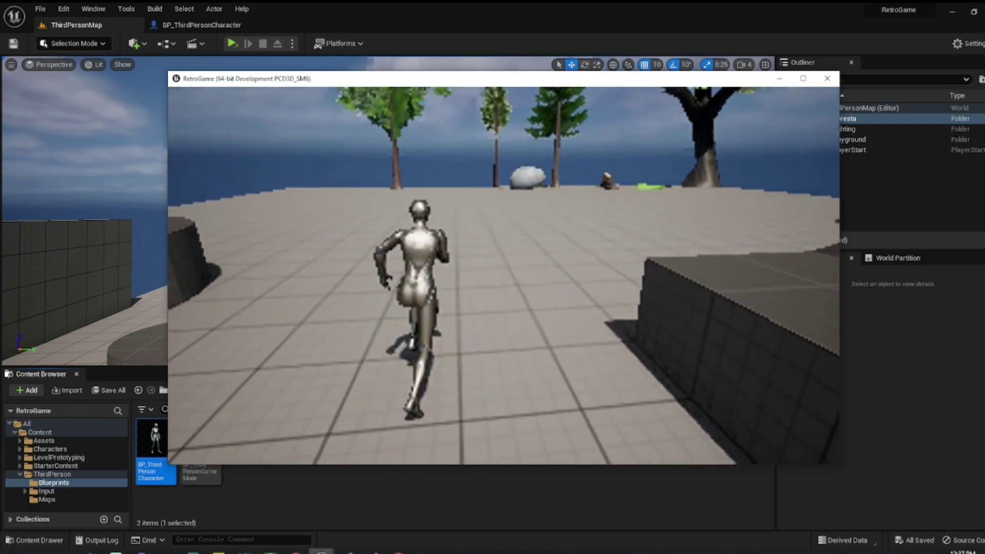
key(d)
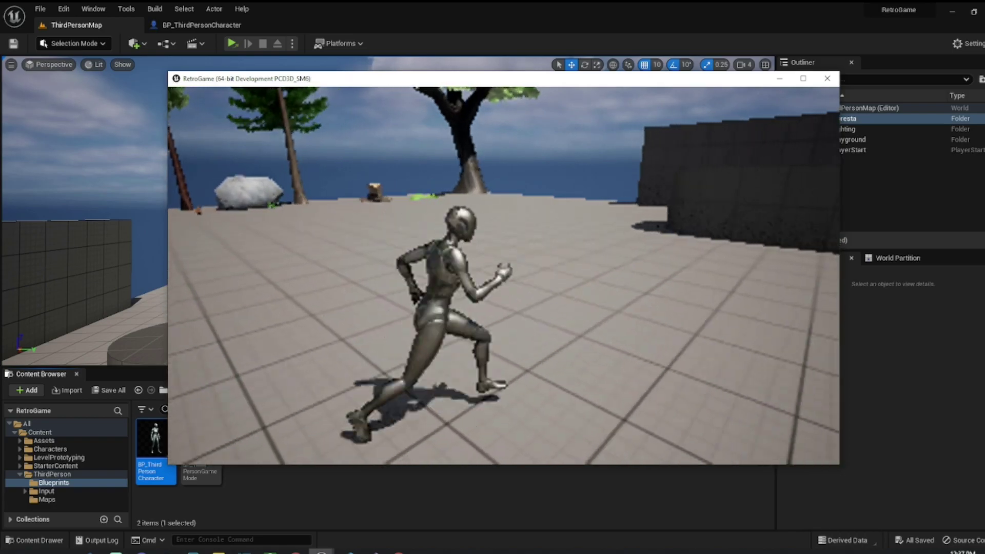
key(s)
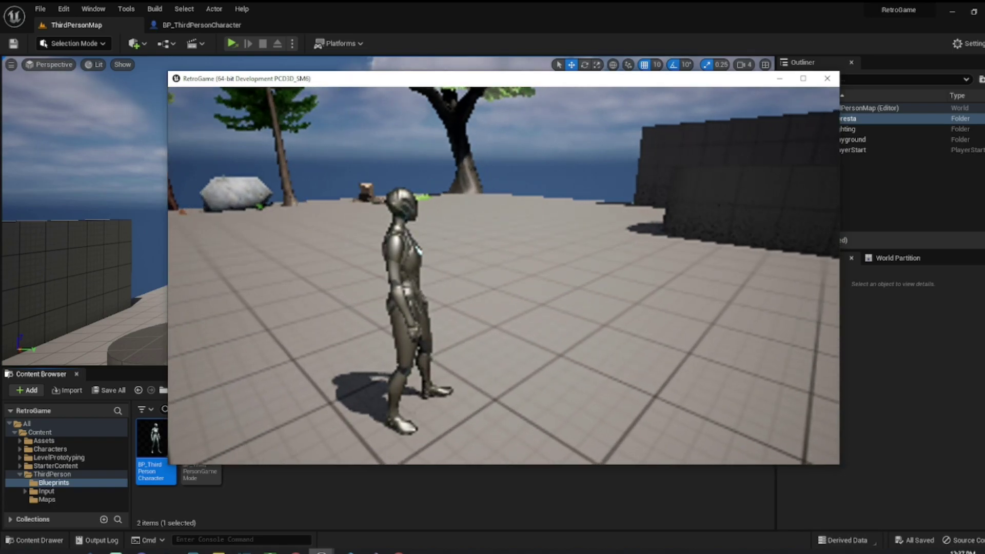
key(w)
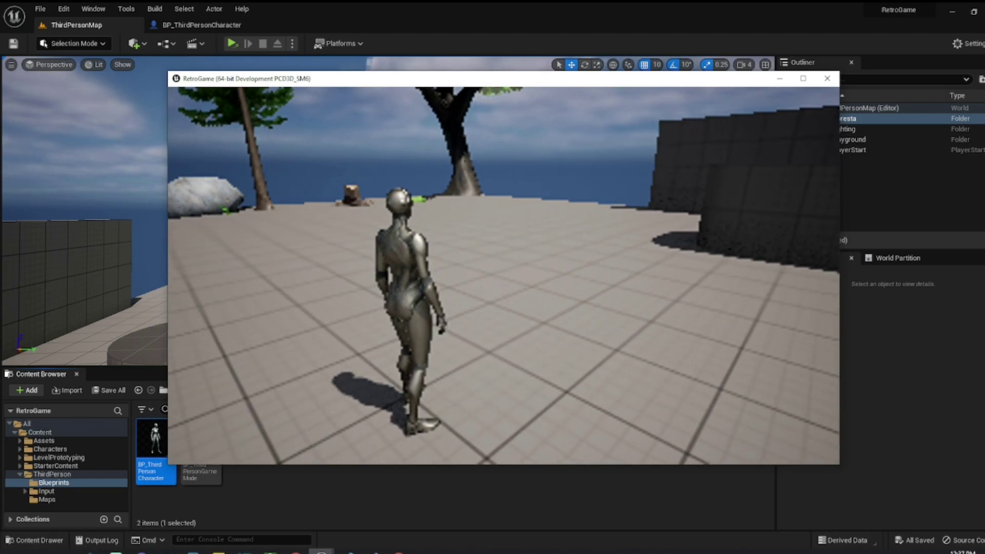
key(Escape)
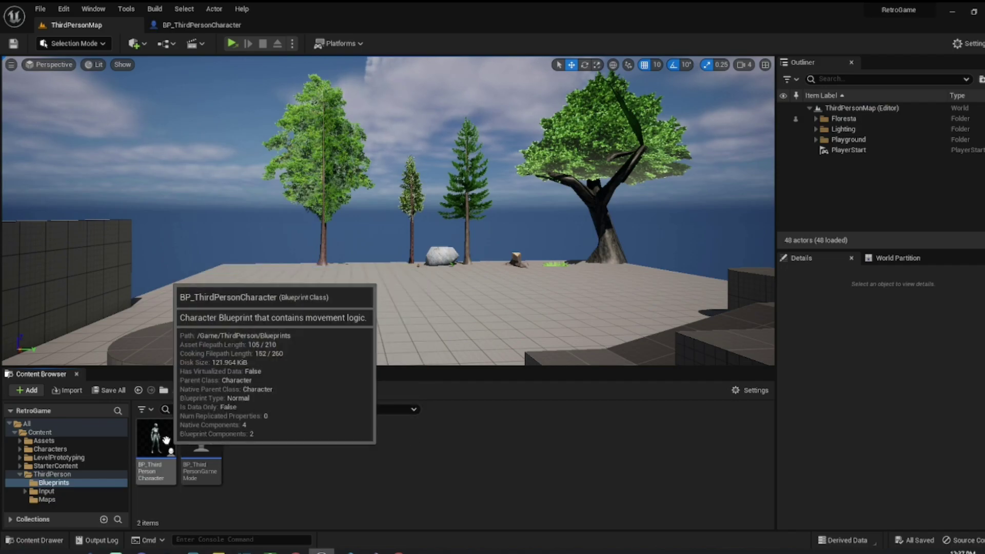
Open BP_ThirdPersonCharacter, review the CameraBoom's arm length and camera lag settings, and launch a play test.
double_click(165, 439)
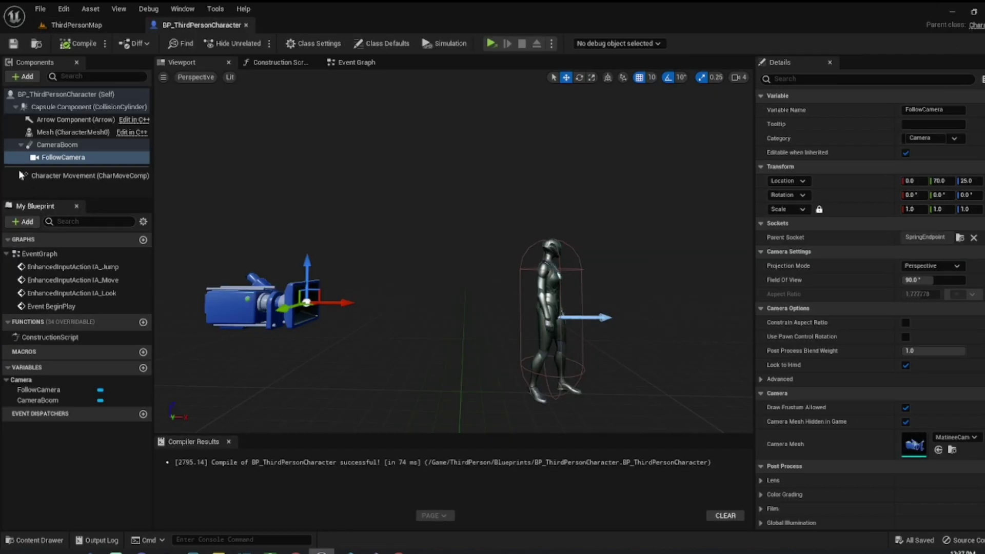
click(42, 147)
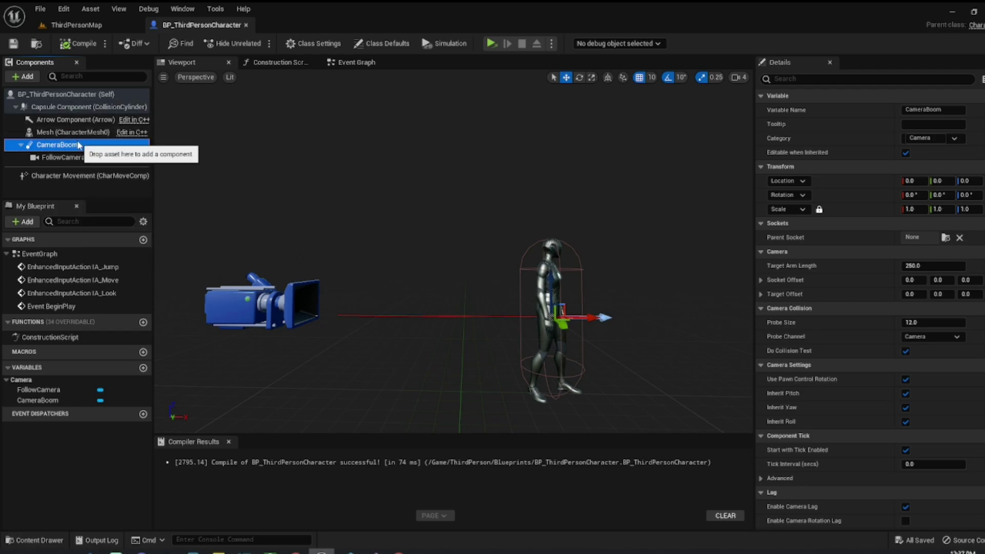
mouse_move(803, 268)
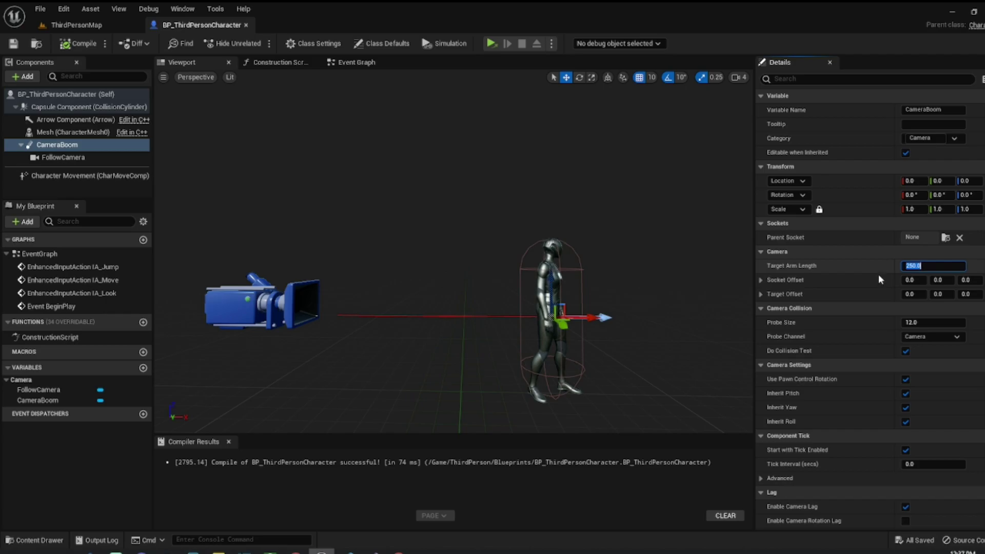
scroll(868, 283, down, 1)
scroll(867, 278, down, 2)
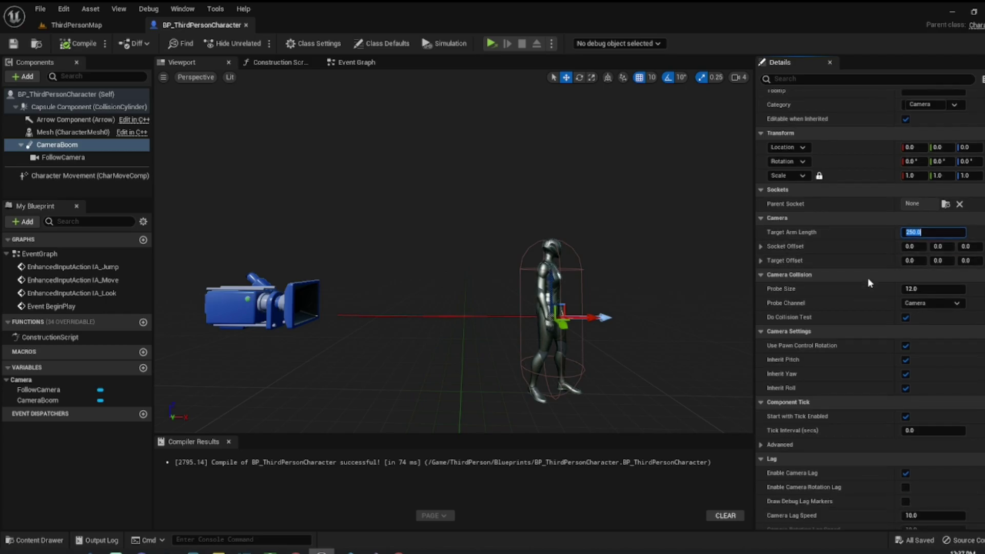
scroll(867, 278, down, 2)
scroll(867, 278, down, 1)
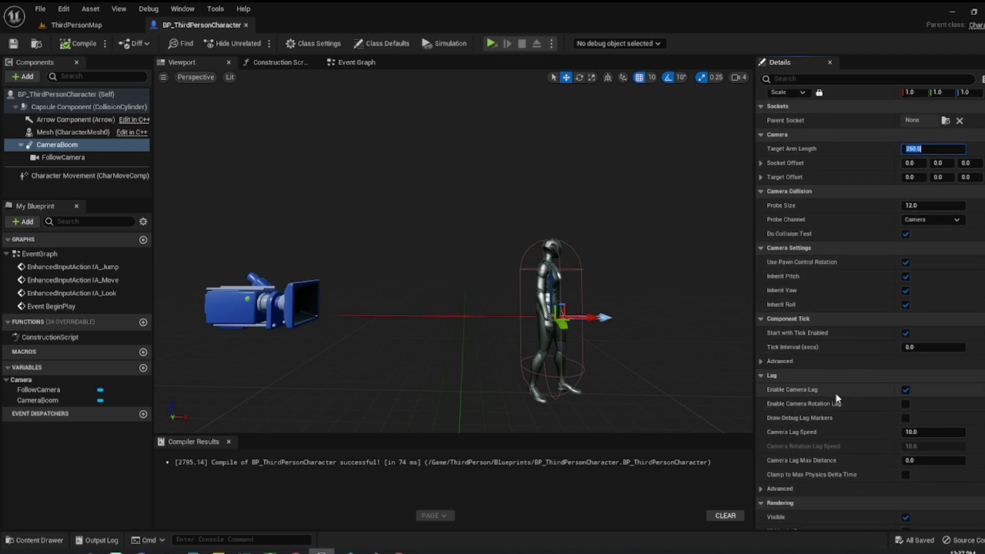
click(492, 43)
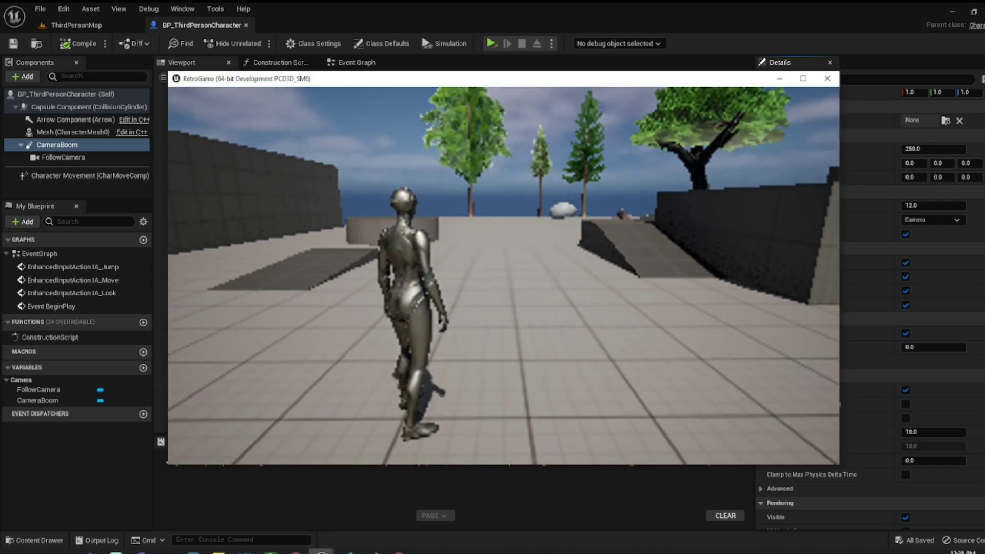
Walk the character toward the left wall, quit the game, and select FollowCamera in Components.
key(s)
key(w)
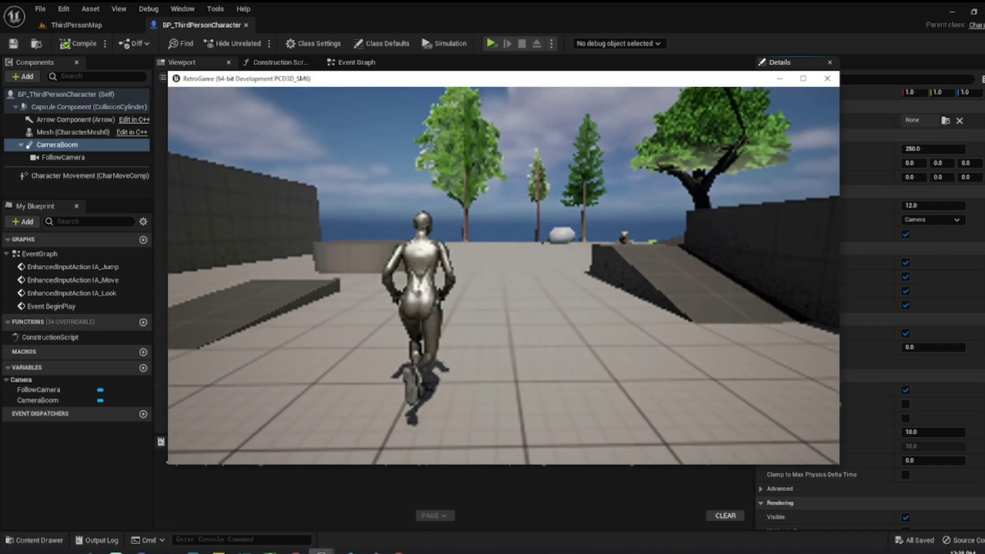
key(w)
key(w)
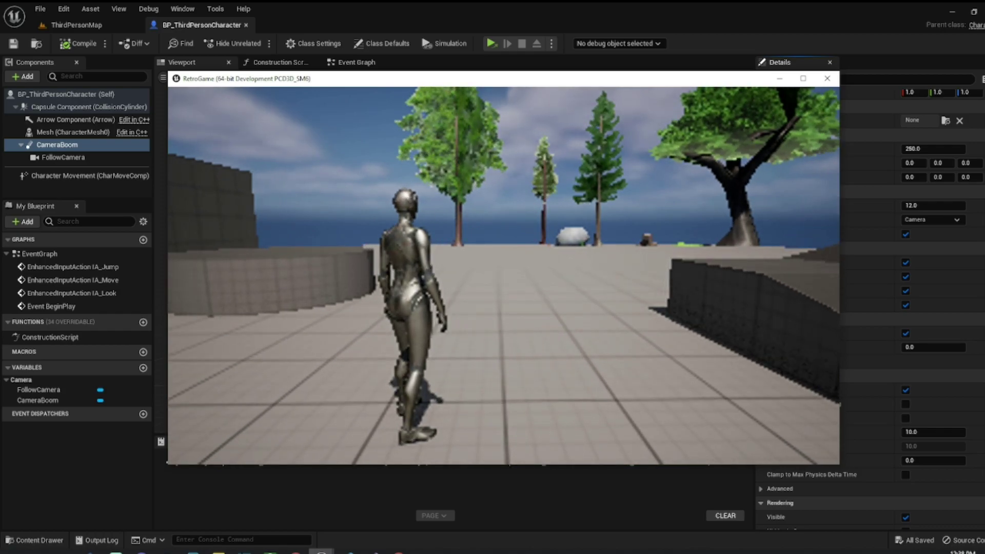
key(Escape)
click(52, 158)
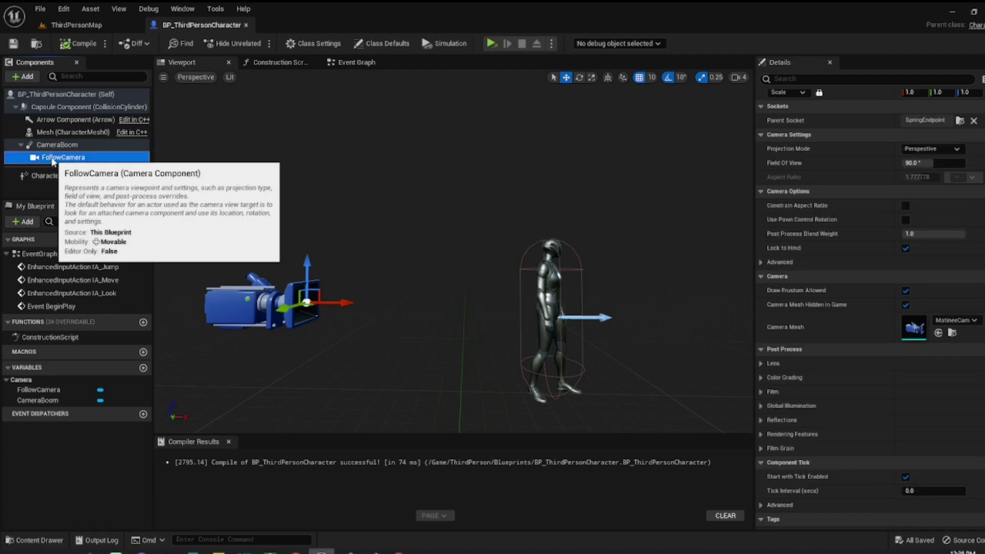
Inspect CameraBoom and FollowCamera (location 0, 70, 25) around the orbited preview and recompile the Blueprint.
scroll(979, 267, up, 1)
scroll(979, 267, up, 3)
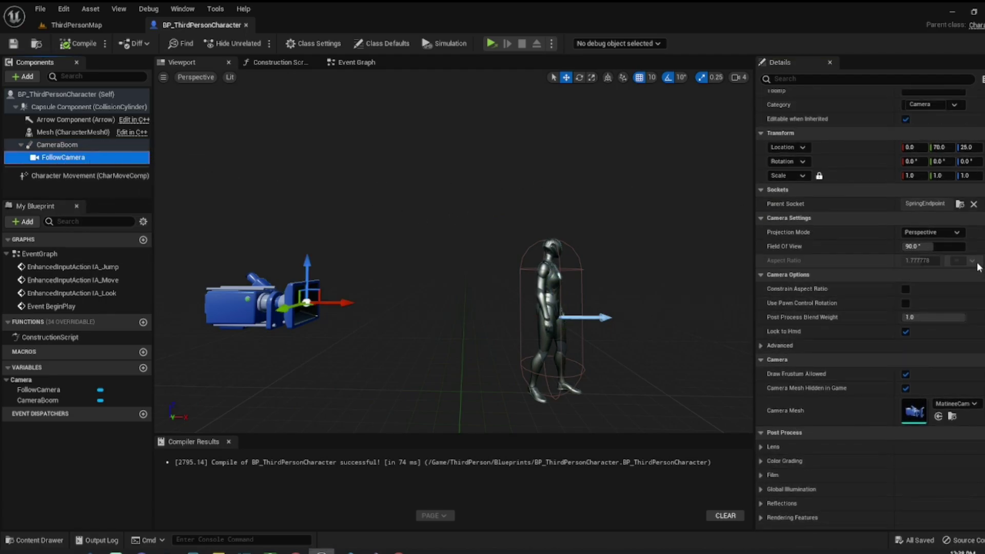
scroll(979, 267, up, 1)
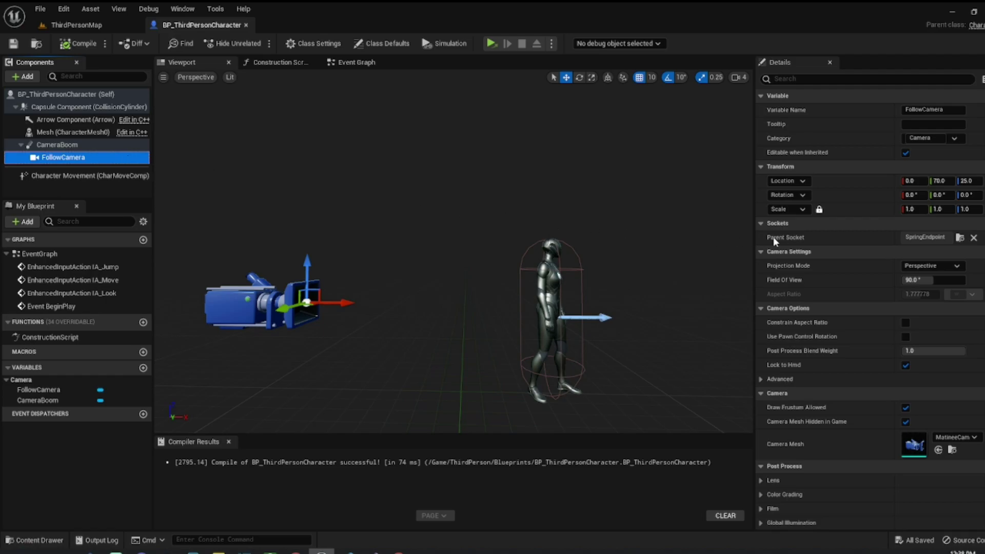
click(57, 145)
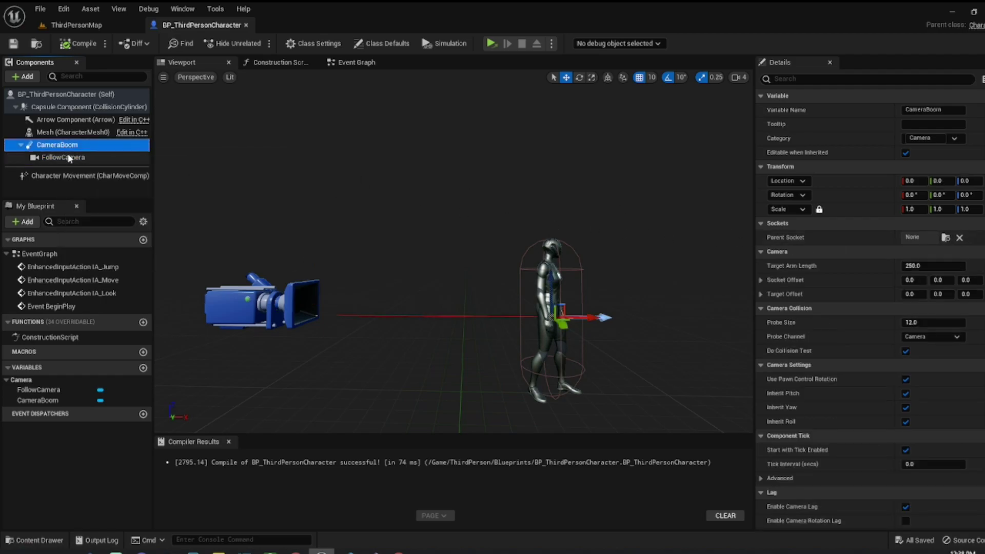
click(69, 157)
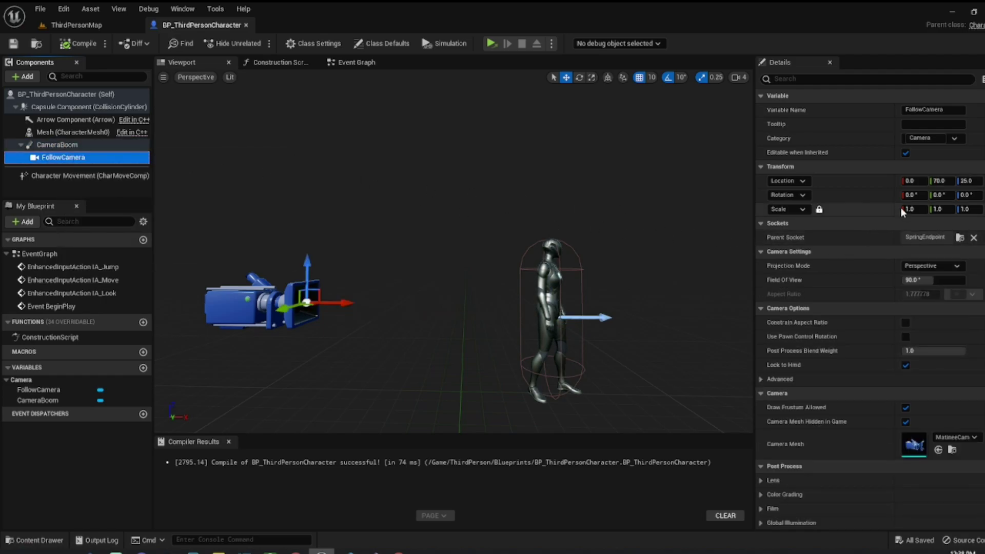
right_drag(221, 393, 175, 393)
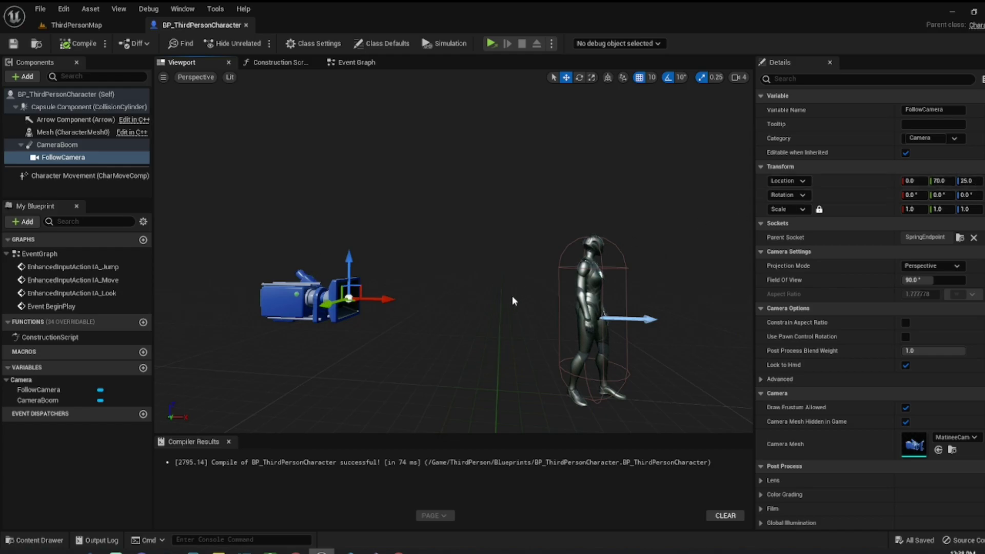
mouse_move(502, 266)
mouse_down()
mouse_move(477, 287)
mouse_move(505, 248)
mouse_up()
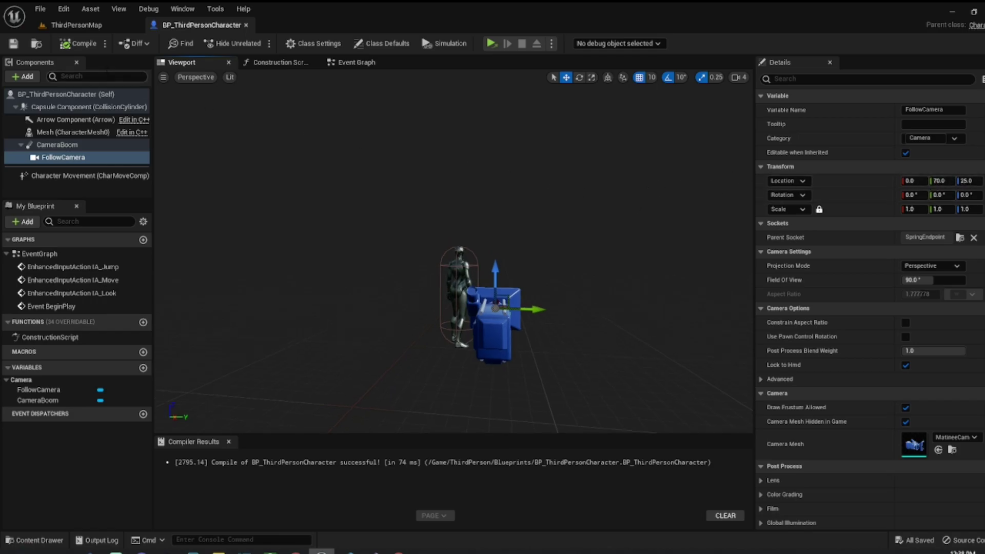
click(77, 43)
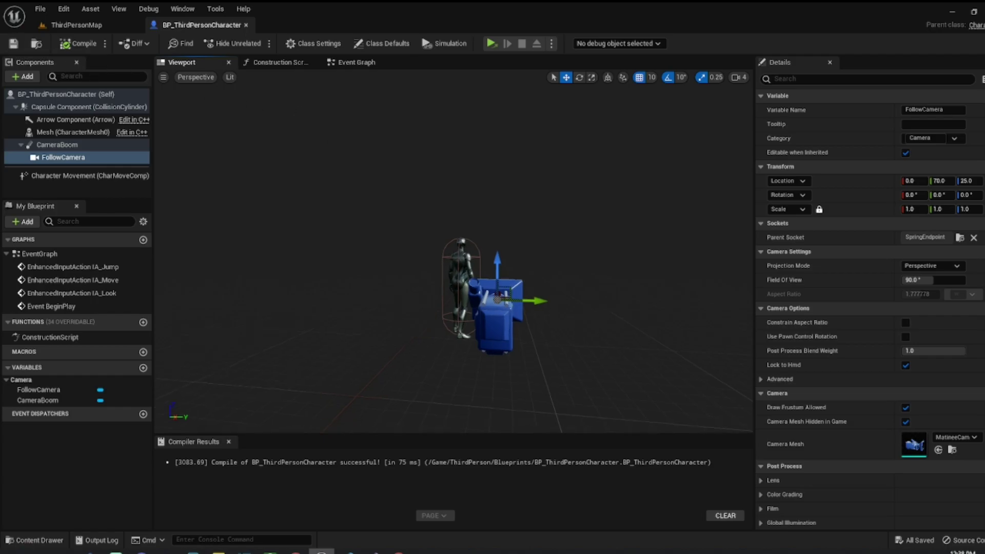
mouse_move(461, 257)
right_down()
mouse_move(493, 246)
mouse_move(483, 251)
right_up()
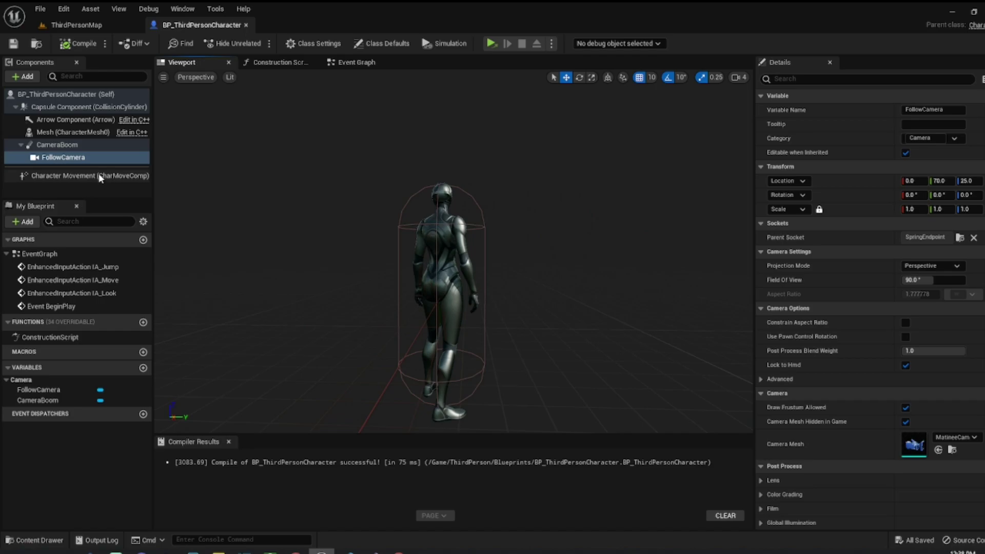
Set the Character Movement component's Max Walk Speed to 230.
click(100, 177)
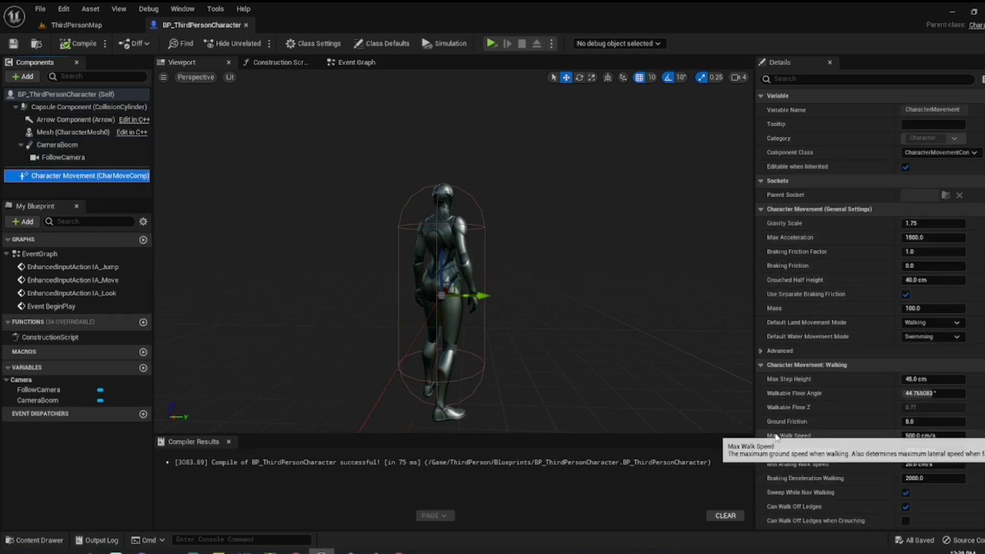
click(921, 436)
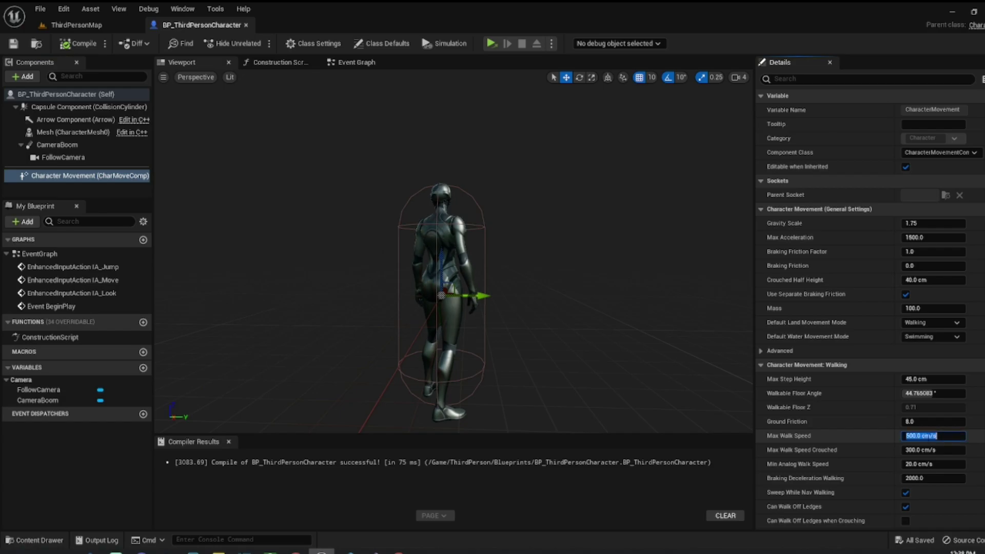
text(230)
key(Return)
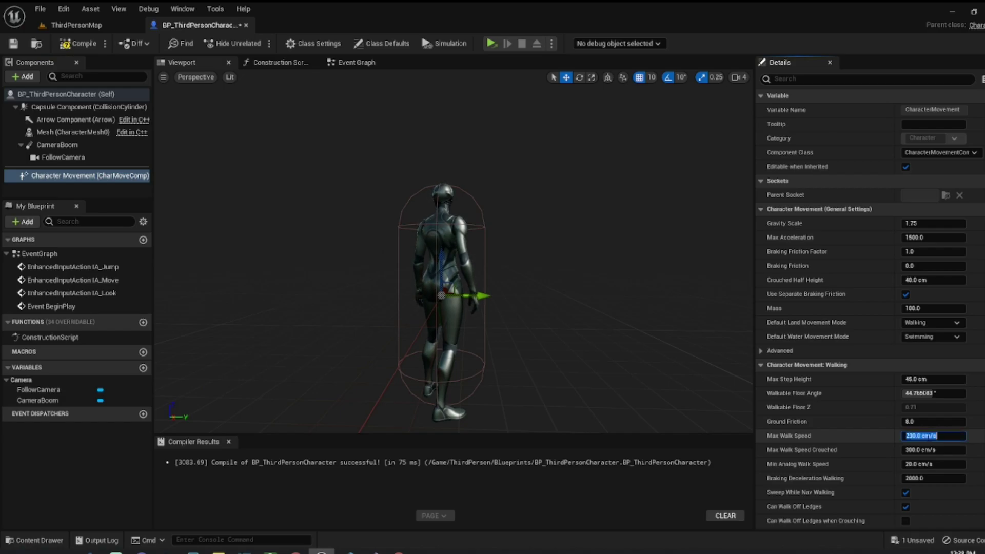
Compile and save the character Blueprint, then start a play test.
click(77, 44)
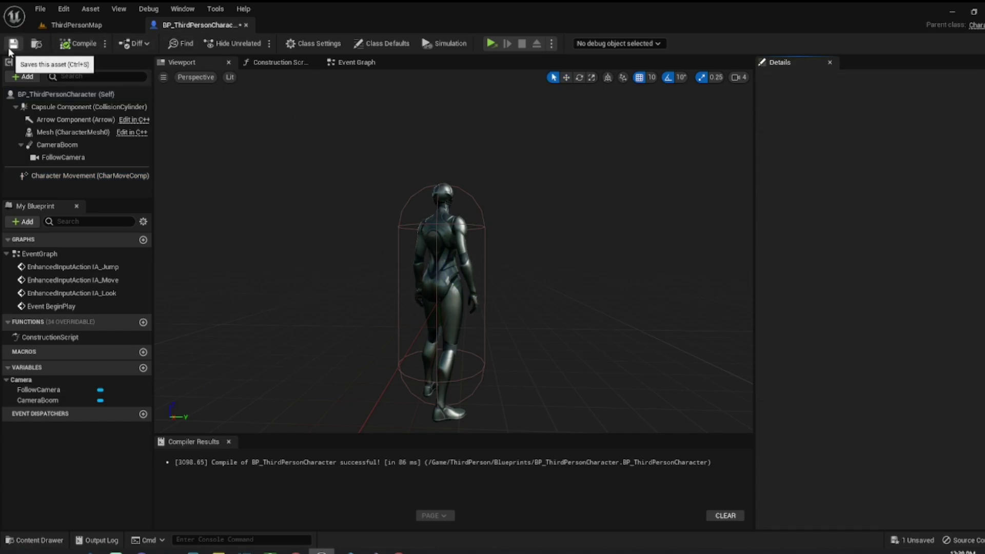
click(13, 43)
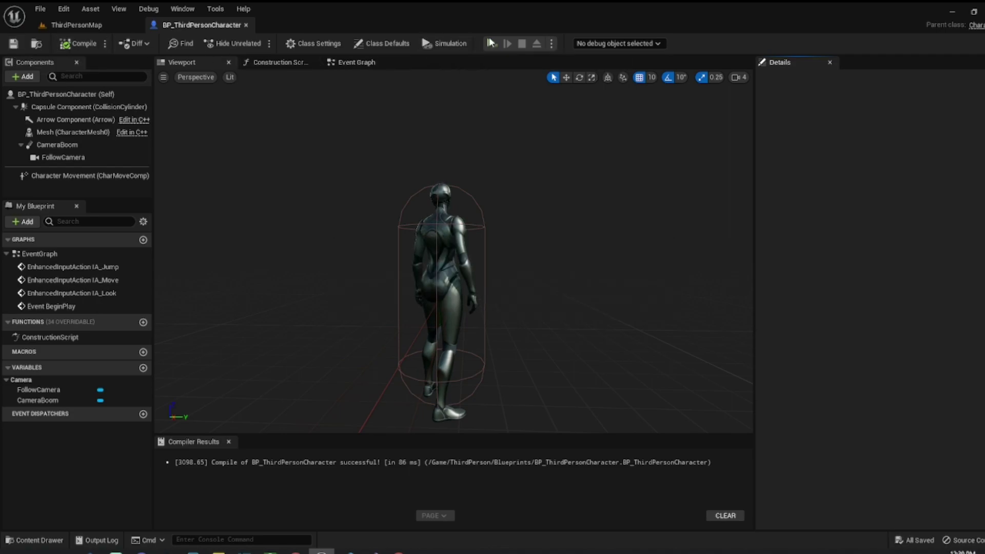
click(491, 43)
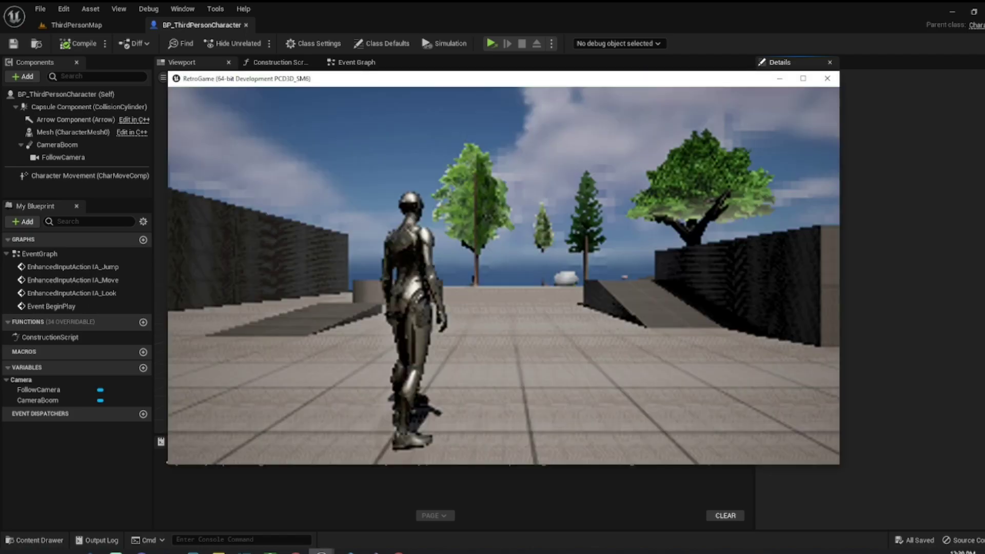
Walk the slower character forward and back toward the trees, then stop the play test.
key(w)
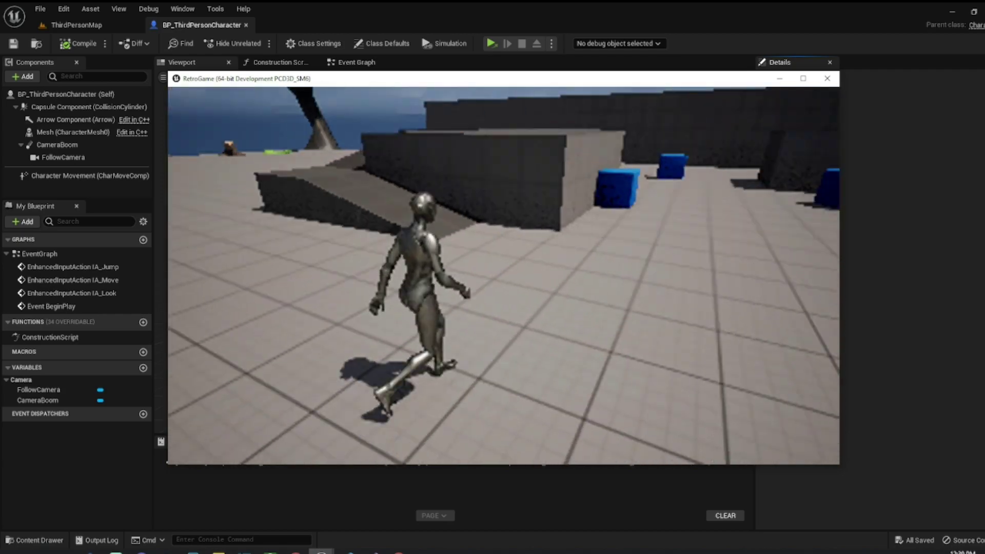
key(s)
key(w)
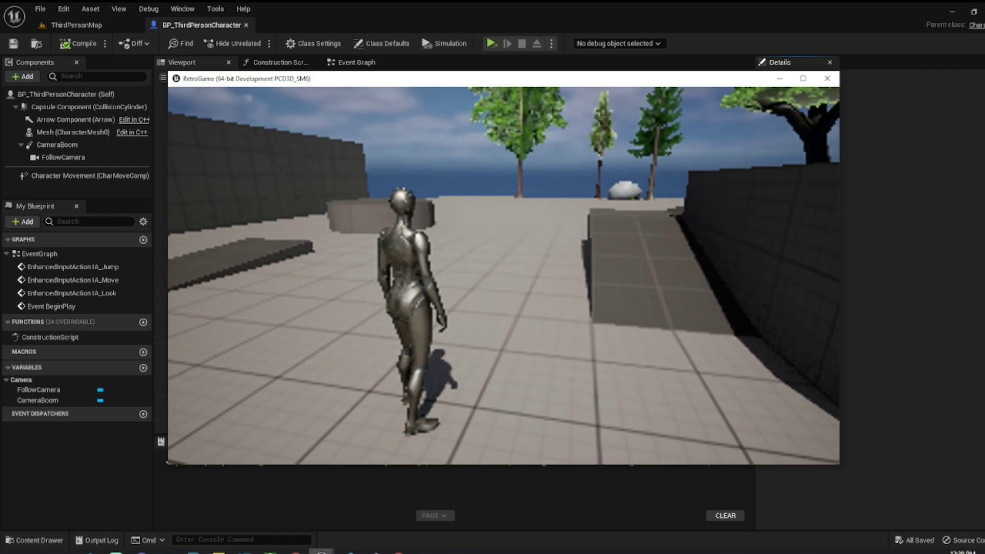
key(Escape)
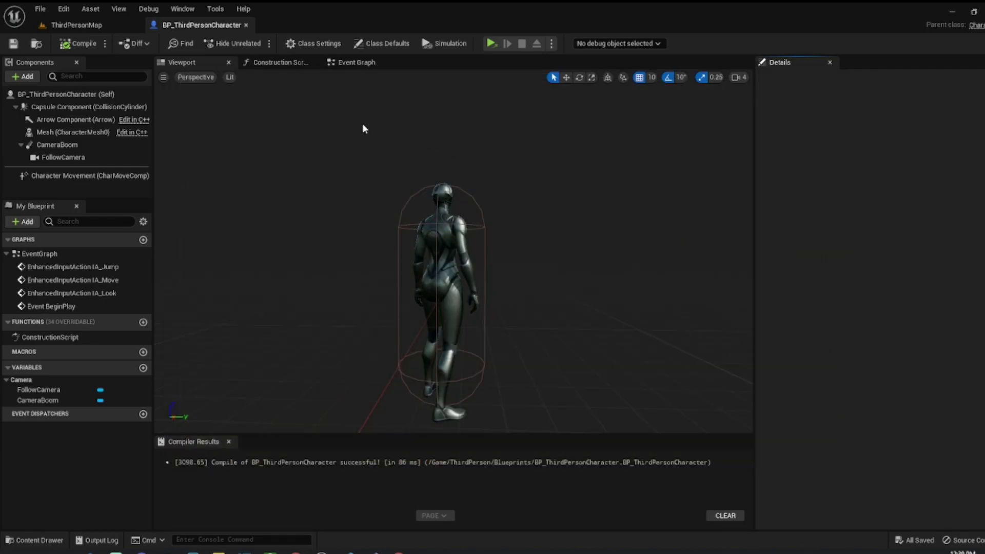
Open Project Settings from the Edit menu and go to the Input section.
click(69, 11)
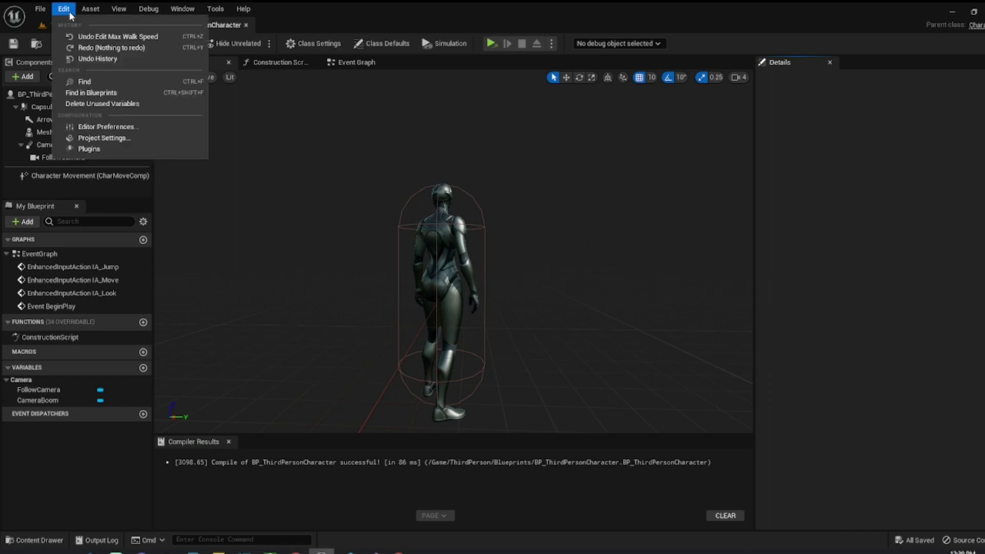
click(114, 140)
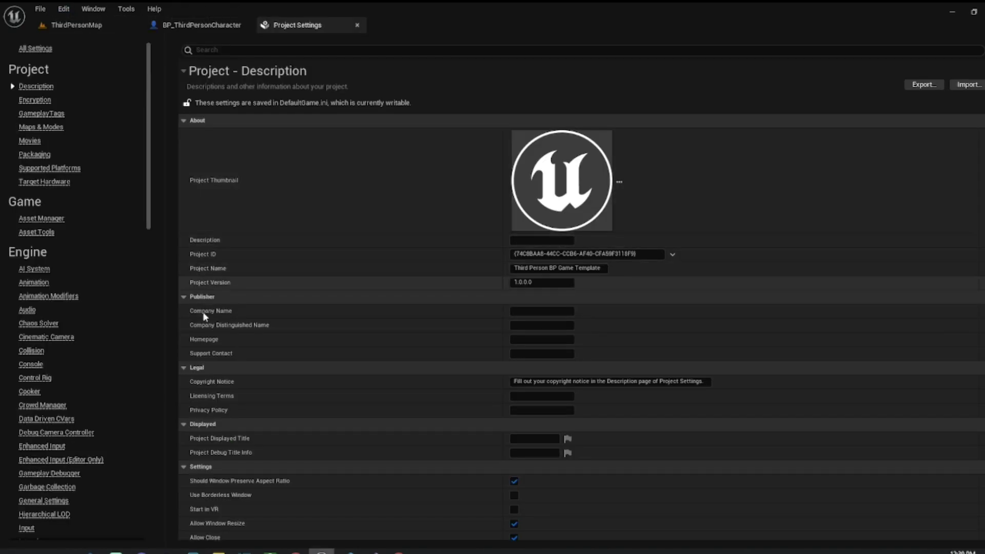
scroll(87, 388, down, 5)
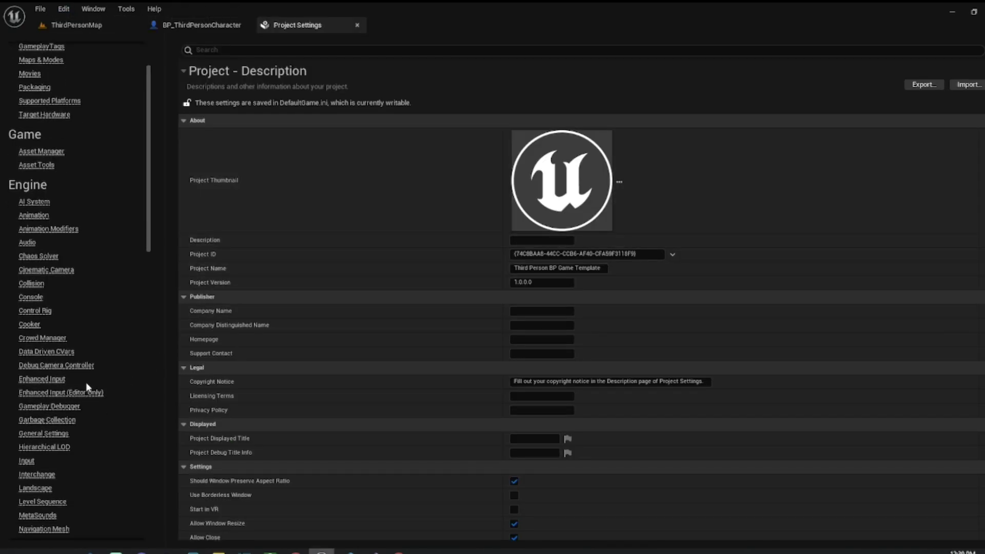
click(38, 460)
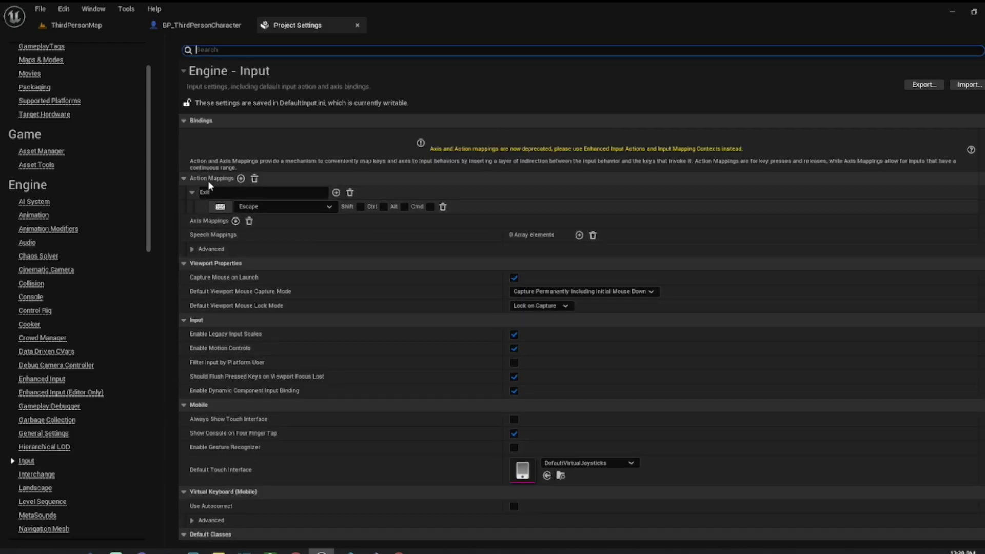
Add a 'Sprint' action mapping bound to Left Shift below Exit, then close Project Settings.
click(240, 179)
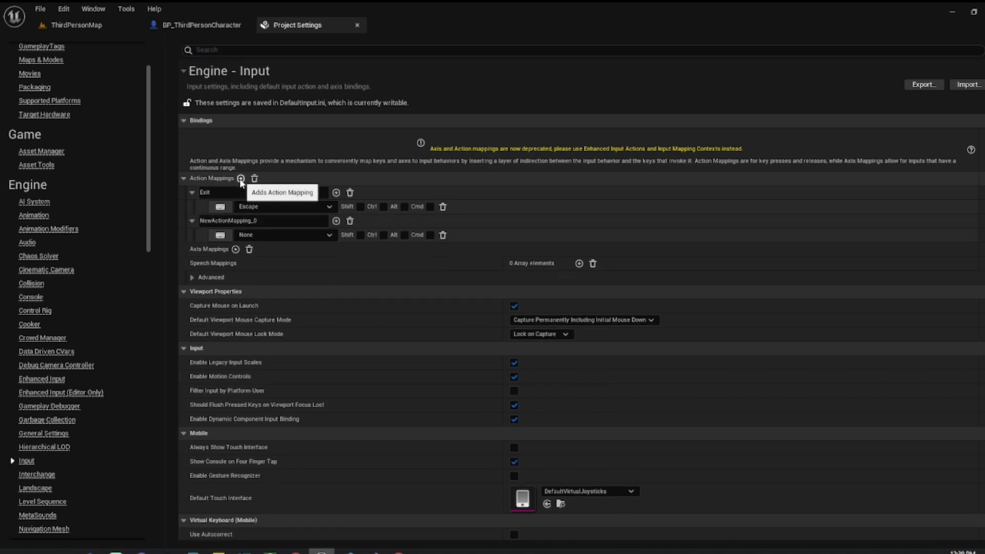
text(Sprint)
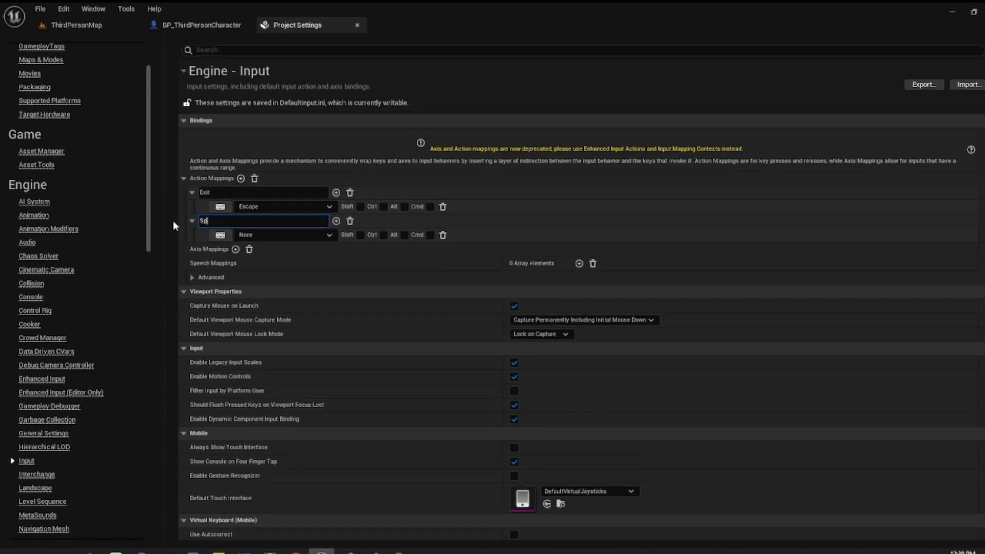
key(Return)
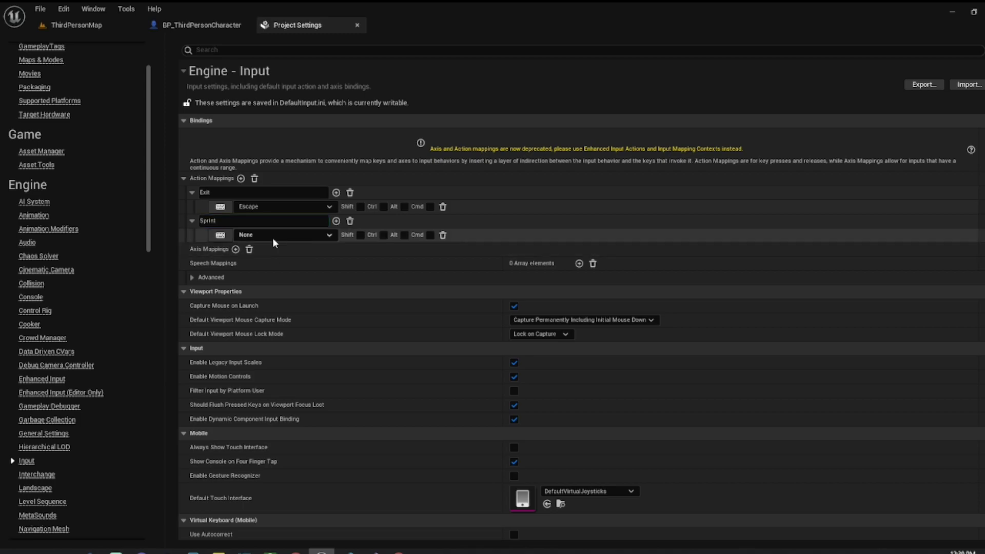
click(272, 233)
text(shif)
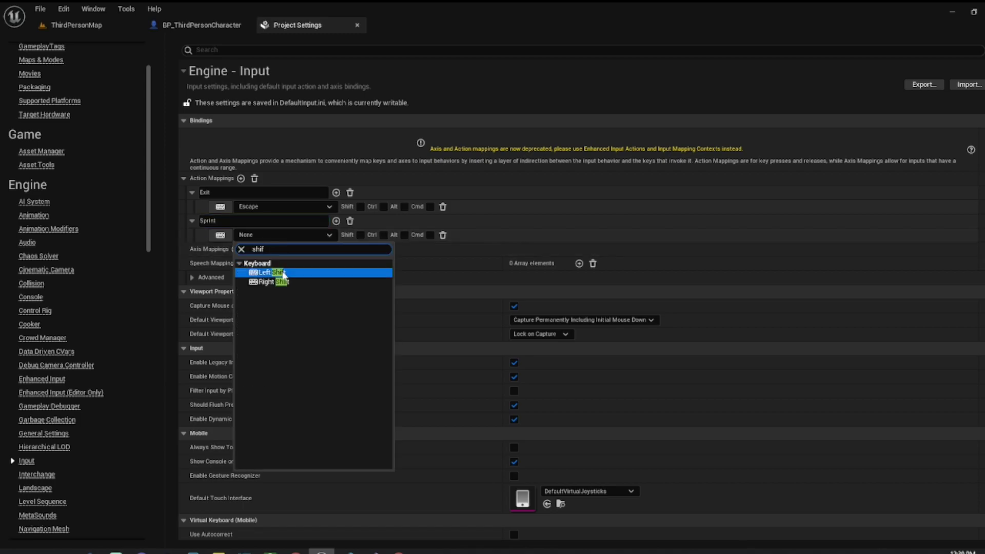
click(282, 272)
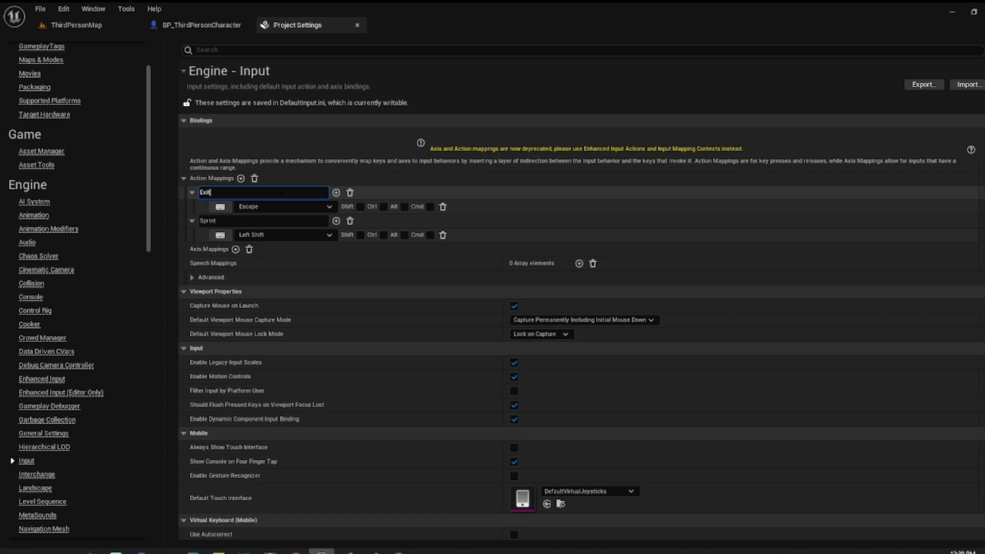
click(357, 25)
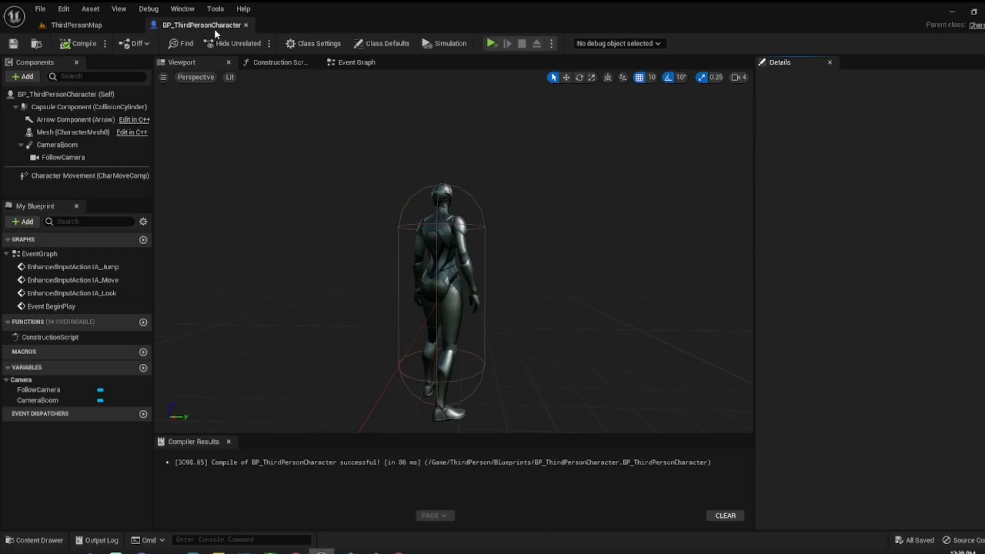
In the Event Graph, place an InputAction Sprint event node below the Stop Jumping logic.
click(351, 61)
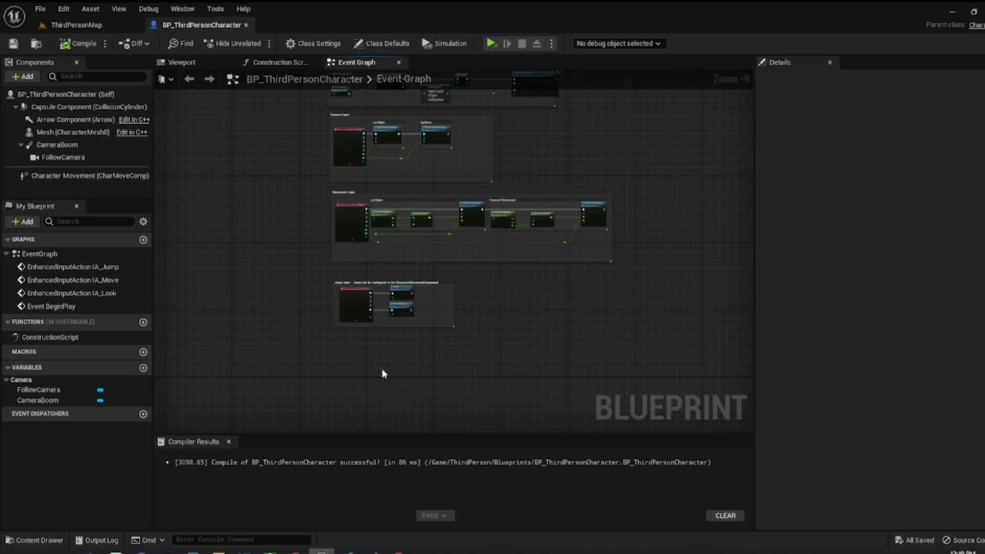
scroll(383, 373, up, 3)
scroll(390, 268, up, 1)
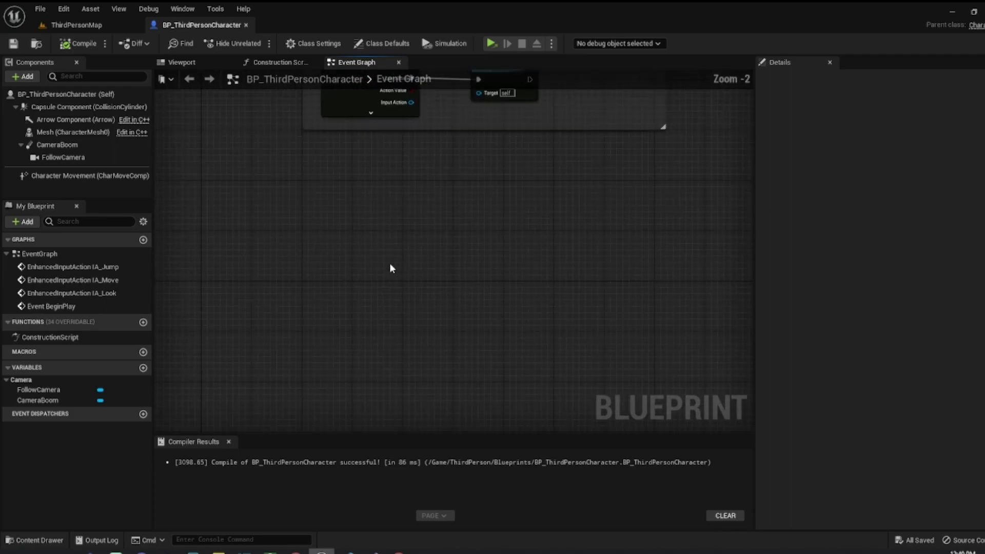
scroll(390, 268, up, 2)
right_drag(374, 188, 375, 281)
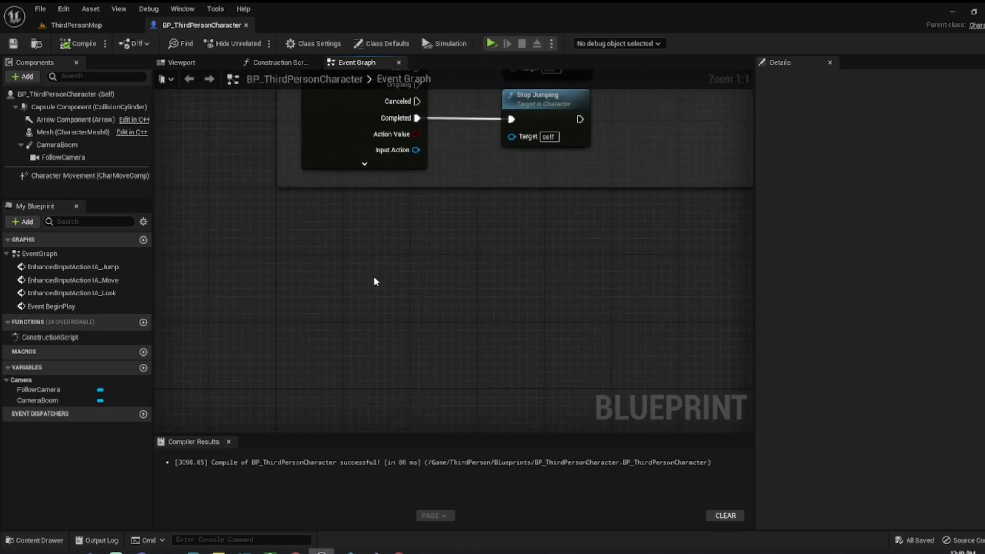
right_click(341, 273)
text(spi)
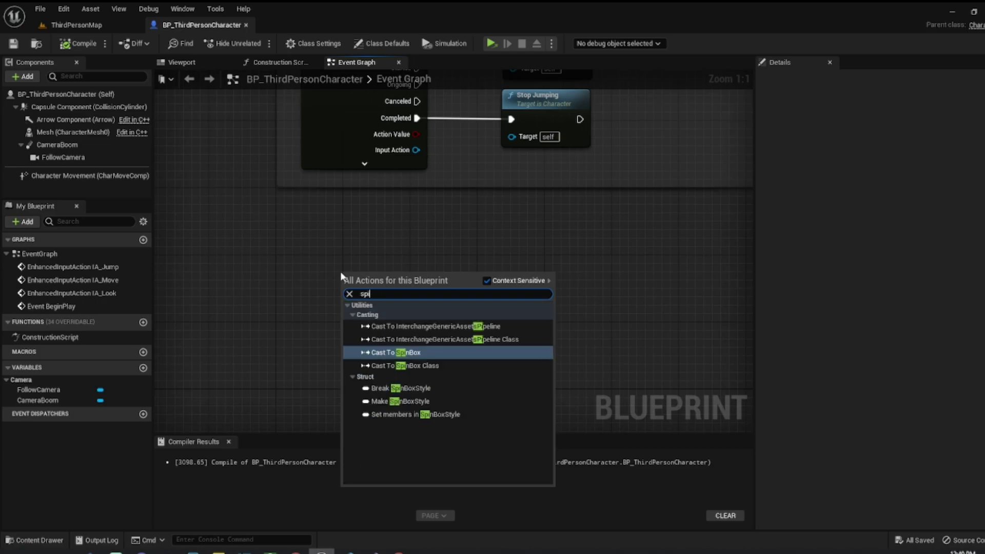
key(BackSpace)
text(rint)
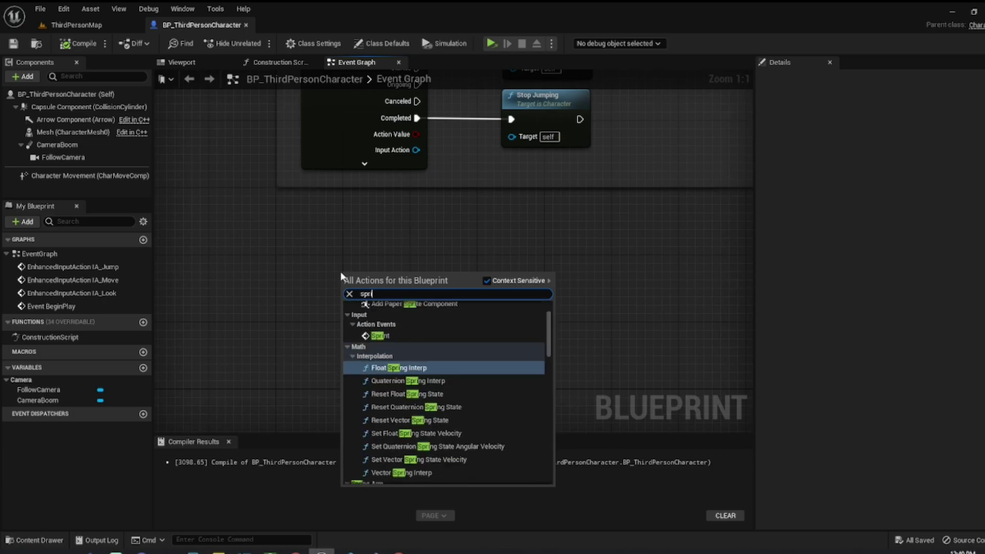
click(443, 322)
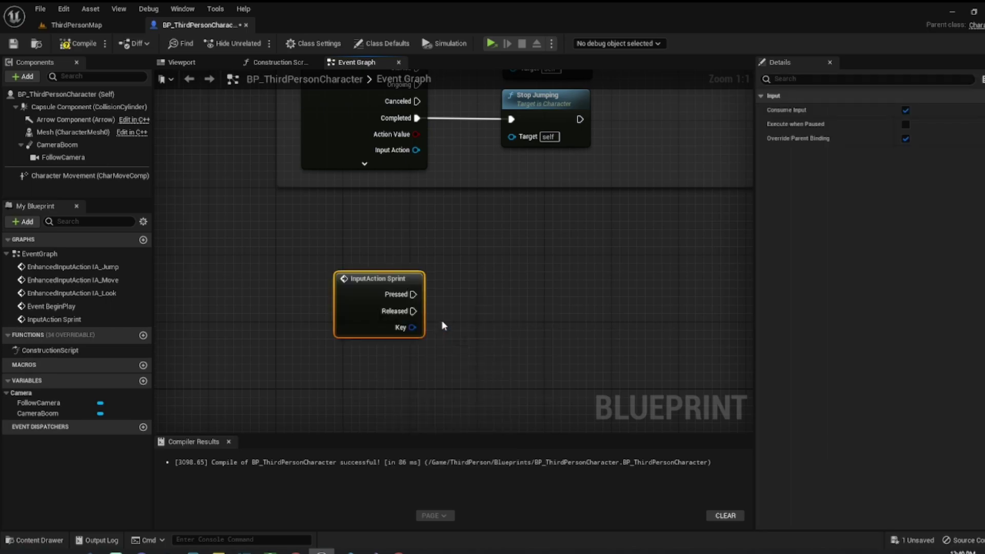
drag(396, 279, 340, 267)
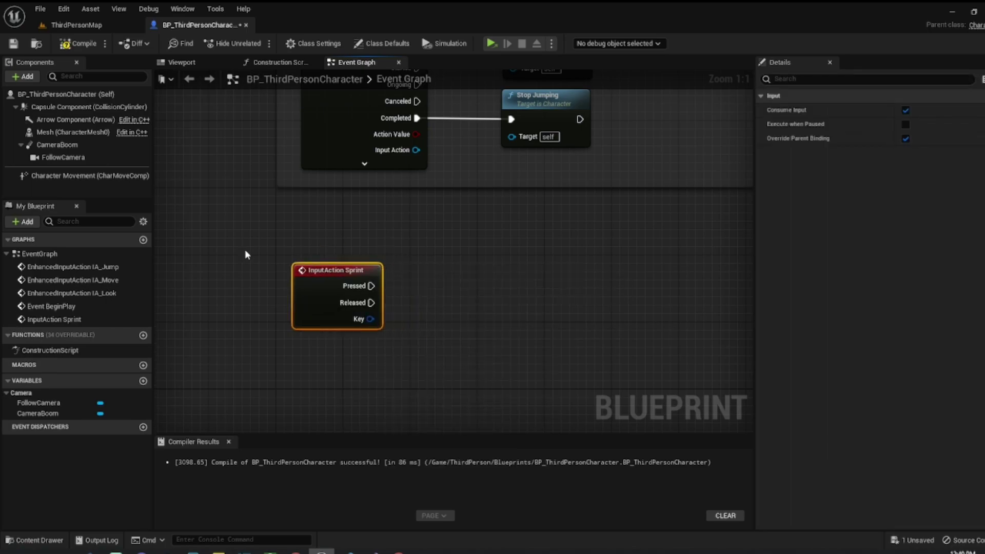
click(445, 271)
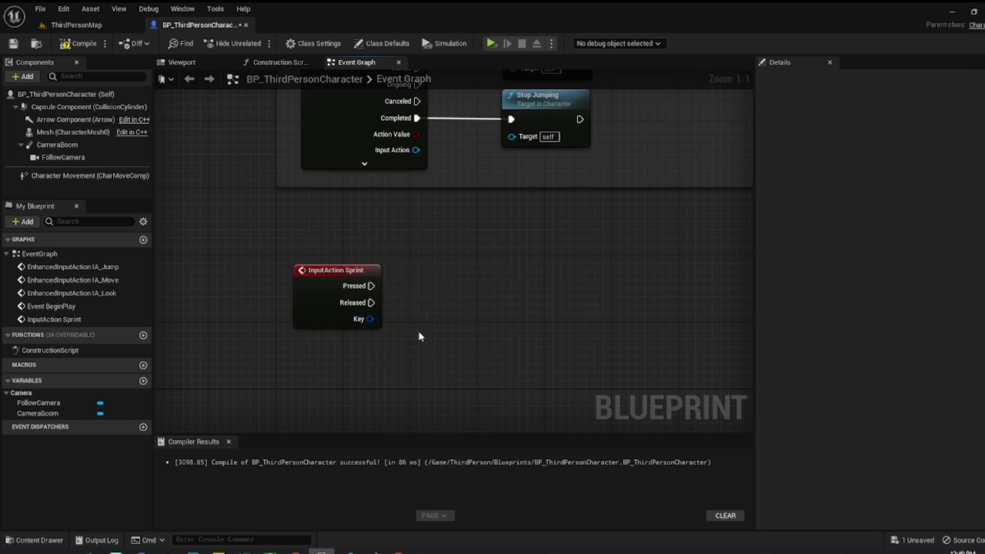
Add a Left Shift key event node, then delete it again.
right_click(337, 370)
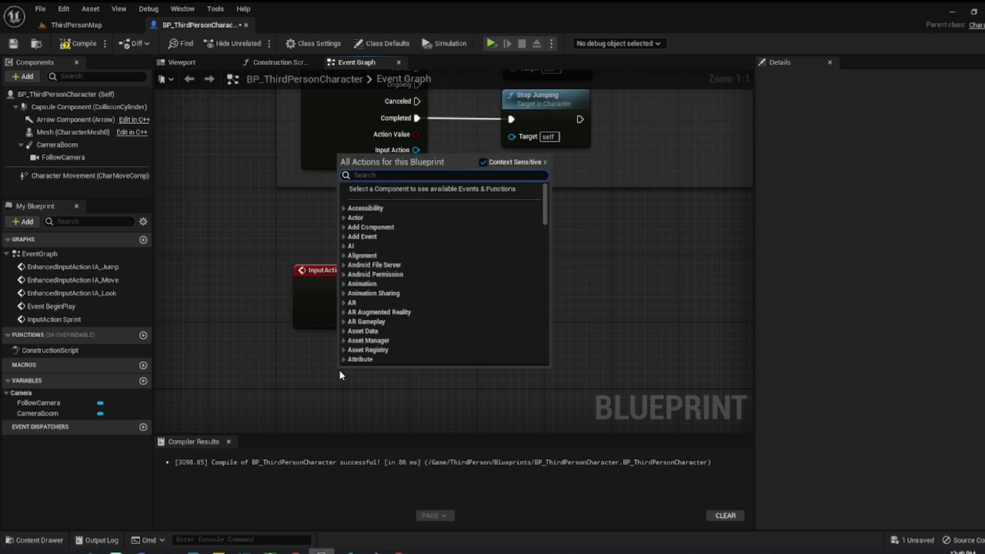
text(shif)
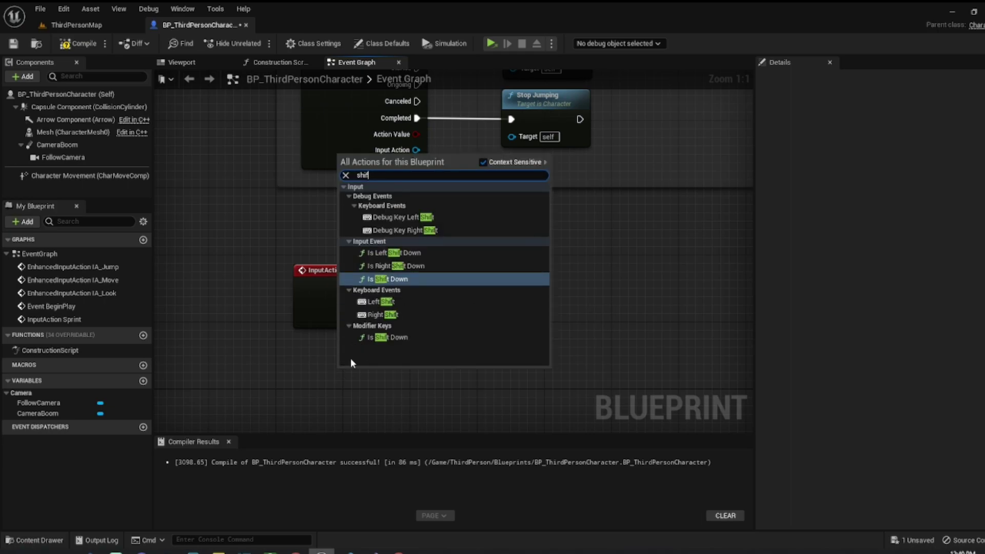
click(398, 303)
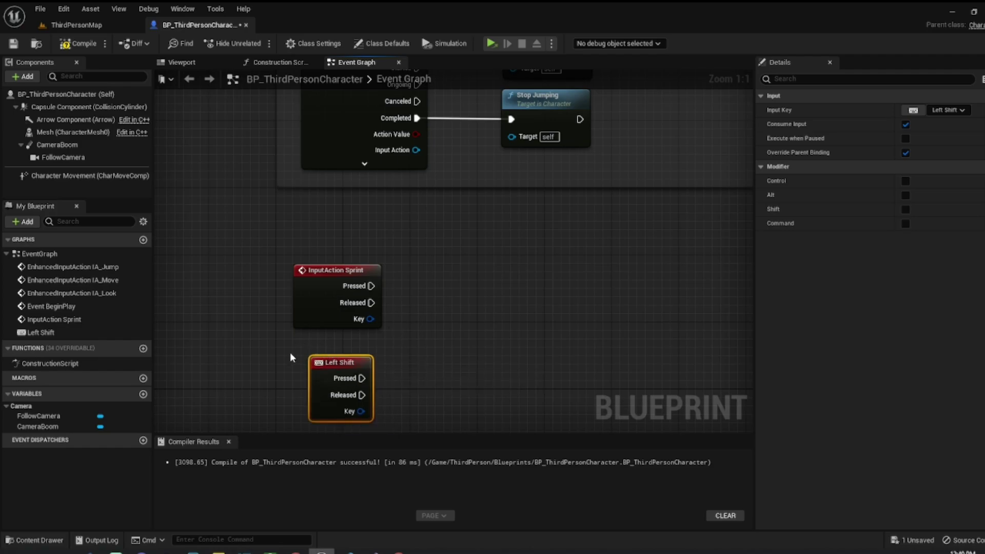
drag(291, 352, 421, 391)
key(Delete)
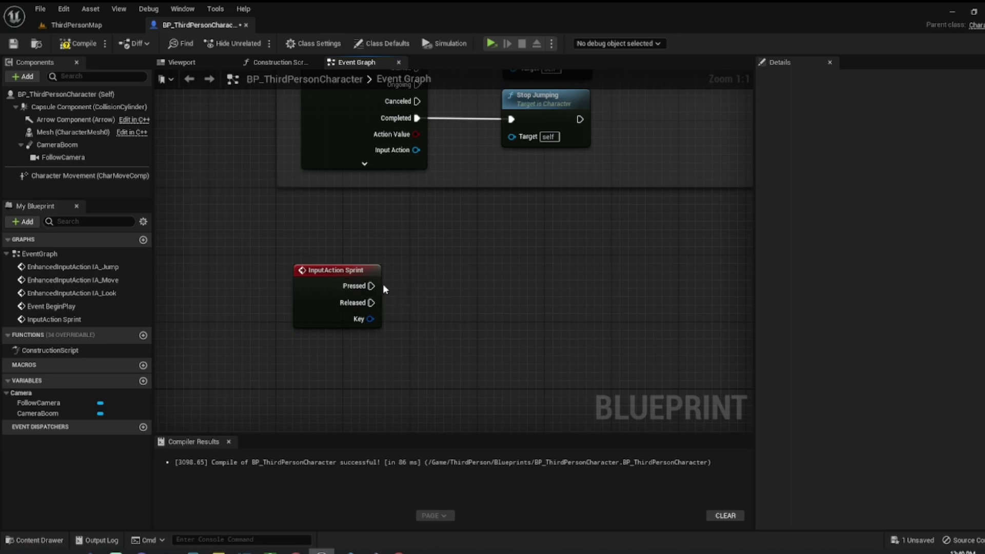
Wire Sprint Pressed to a Character Movement SET Max Walk Speed node with value 500.
mouse_move(63, 176)
drag(62, 177, 407, 231)
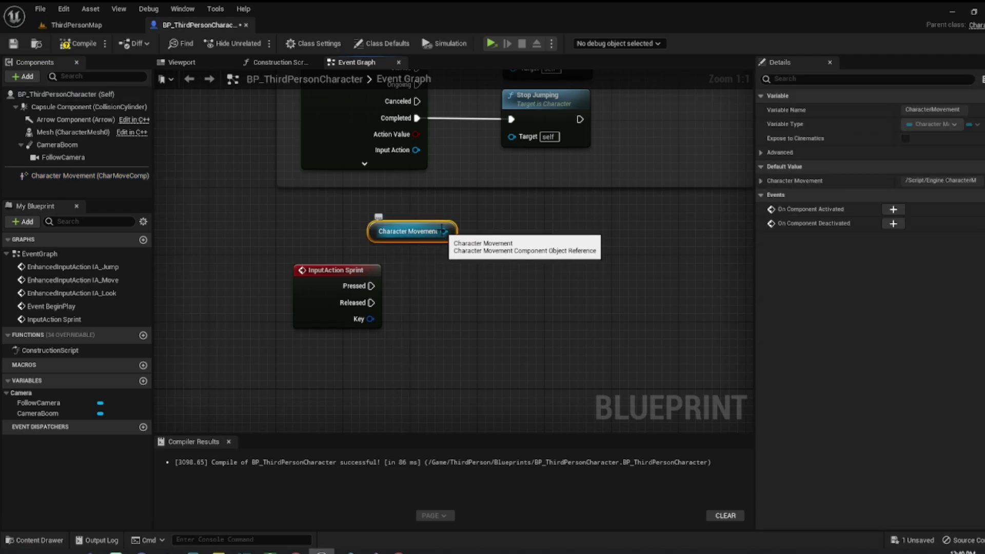
drag(444, 232, 473, 229)
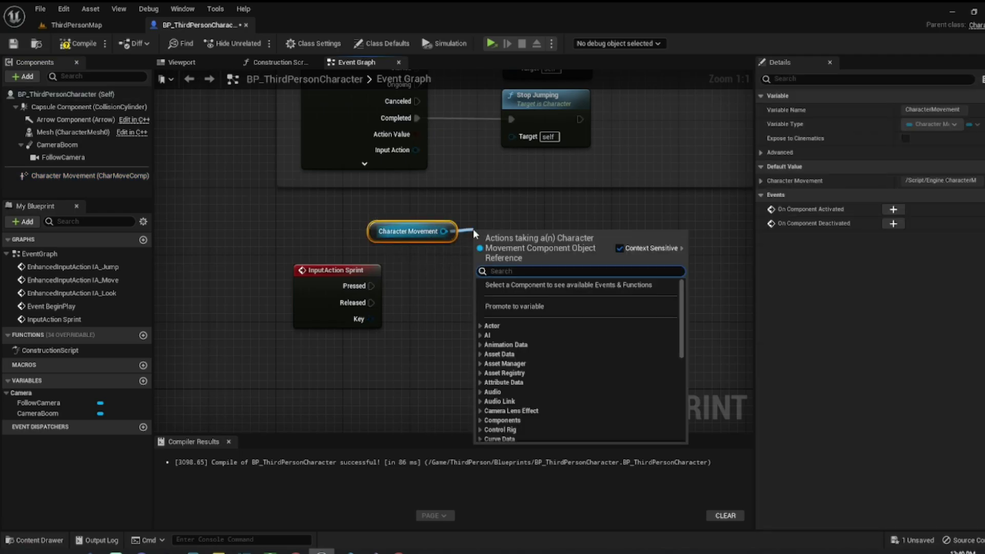
text(max)
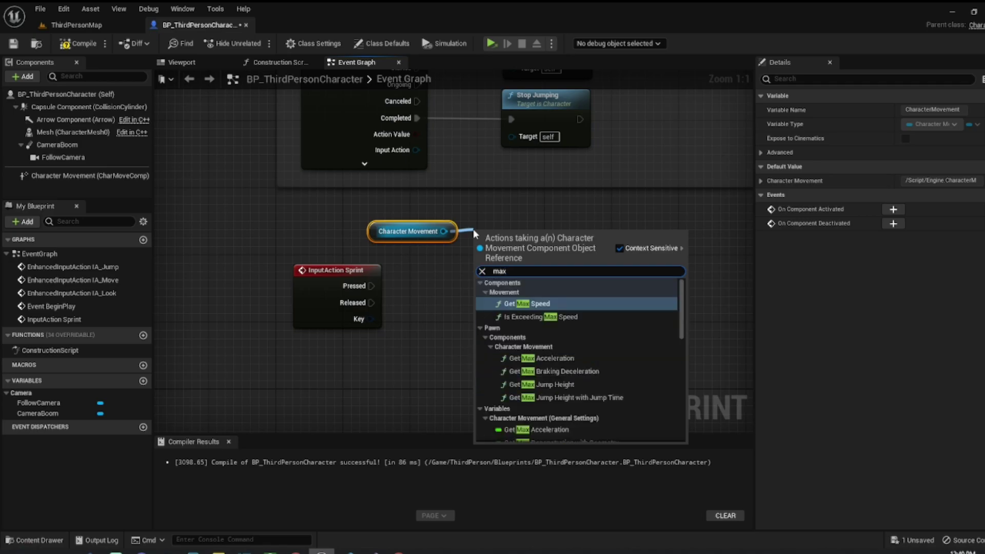
text( walk)
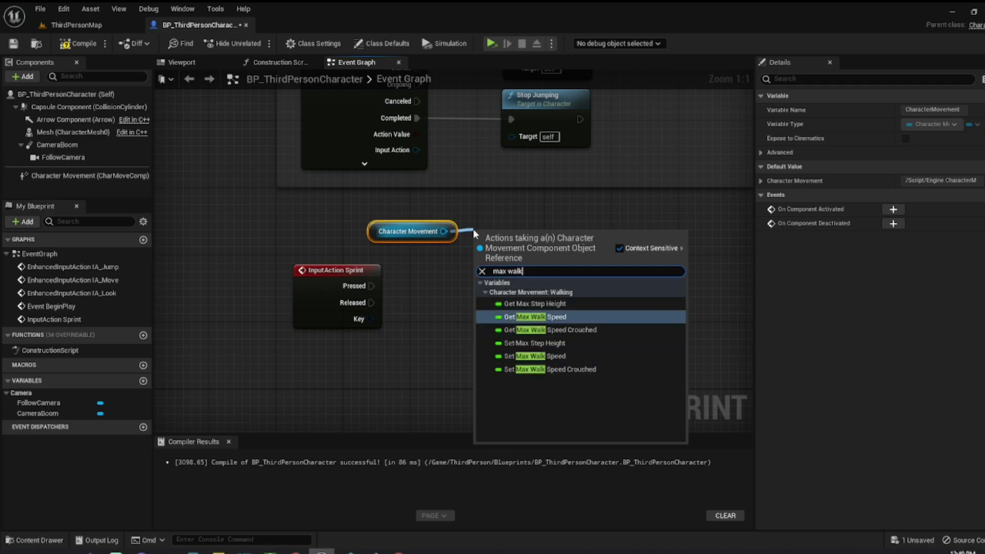
click(583, 356)
drag(544, 253, 594, 278)
mouse_move(371, 285)
mouse_down()
mouse_move(539, 278)
mouse_move(585, 293)
mouse_up()
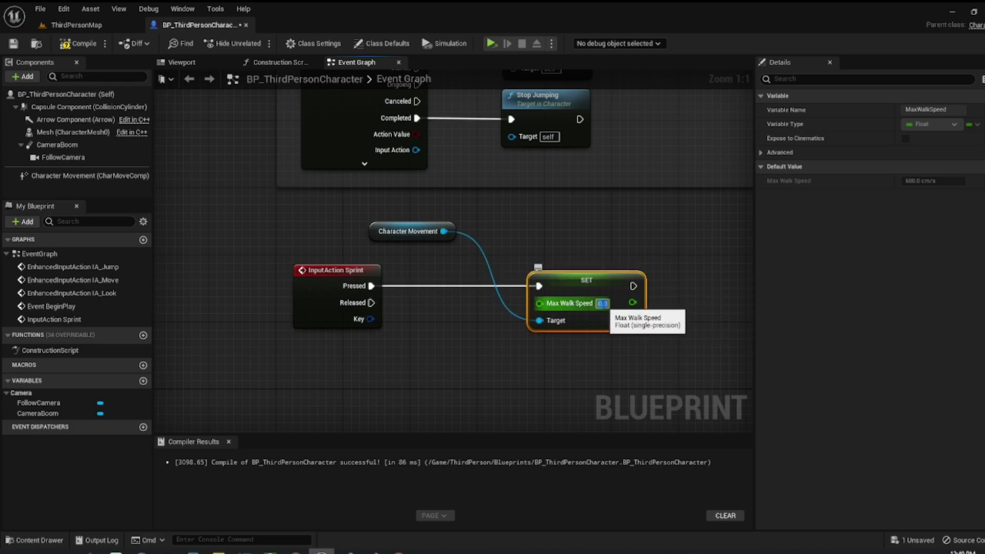
text(500)
key(Return)
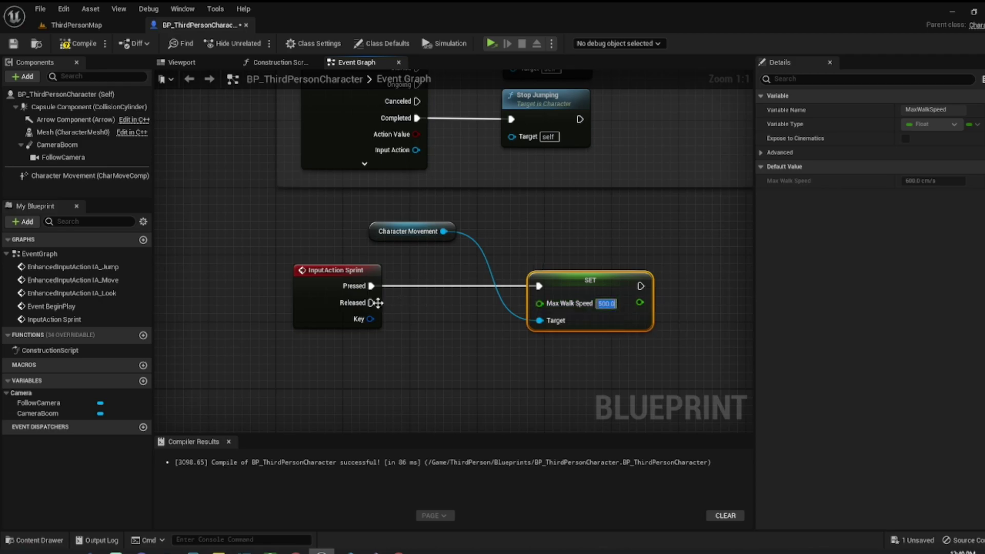
Duplicate the SET node, wire Released and Character Movement into it with speed 230, and compile.
click(442, 231)
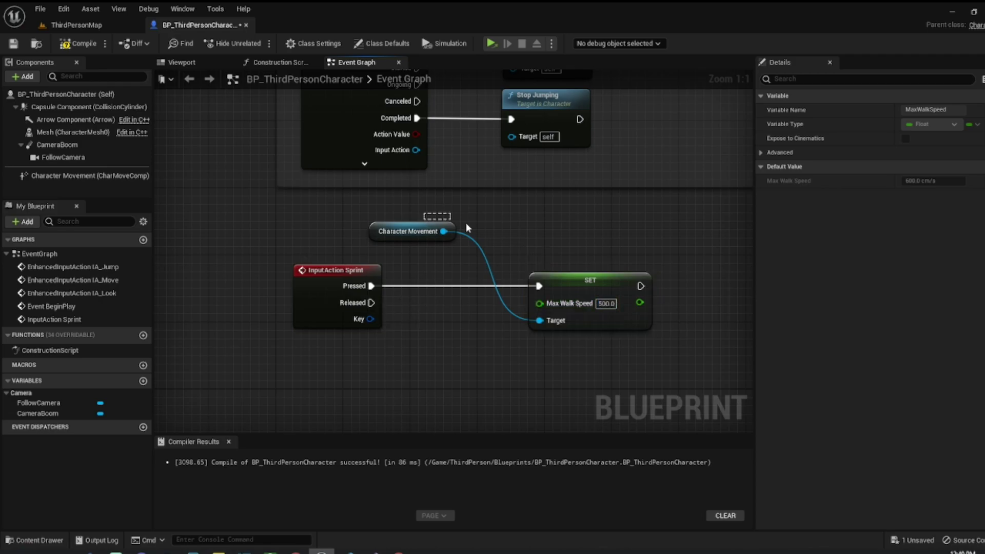
click(592, 328)
key(ctrl+c)
key(ctrl+v)
drag(604, 377, 582, 344)
drag(371, 303, 539, 353)
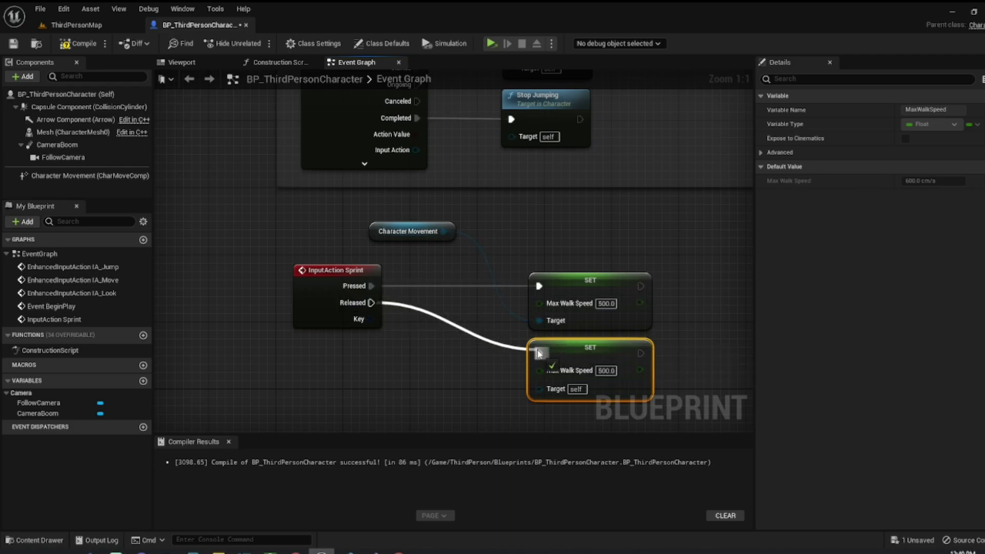
click(606, 370)
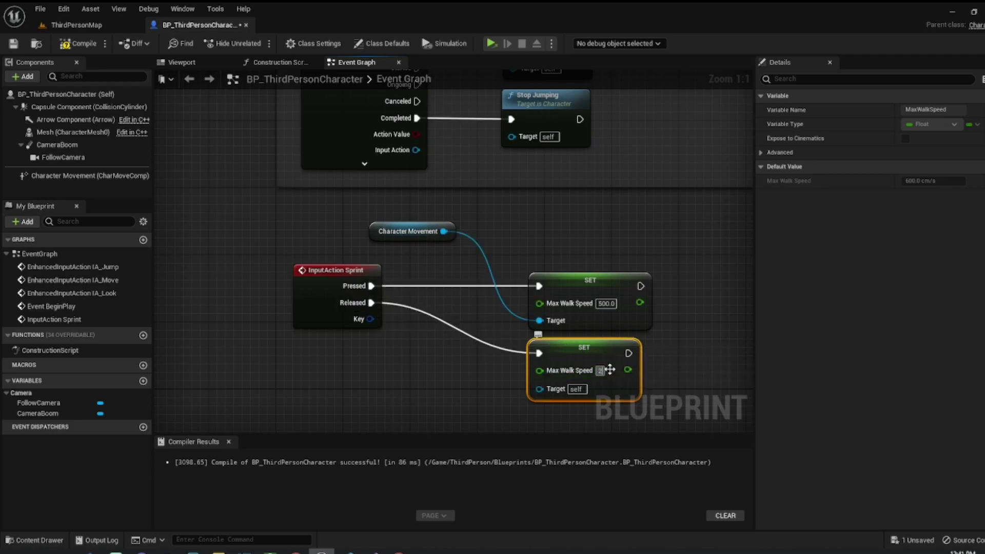
text(230)
click(681, 351)
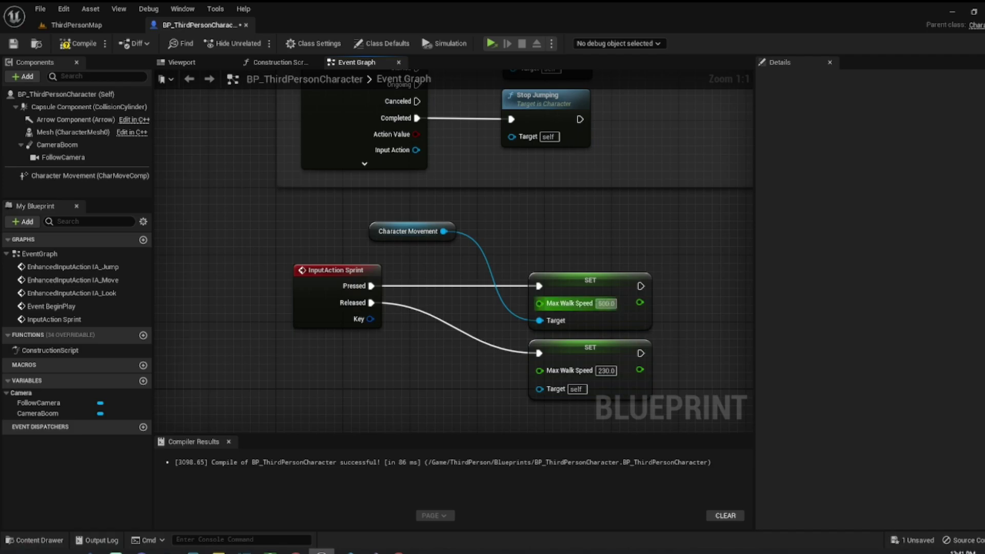
mouse_move(444, 232)
mouse_down()
mouse_move(537, 368)
mouse_move(540, 389)
mouse_up()
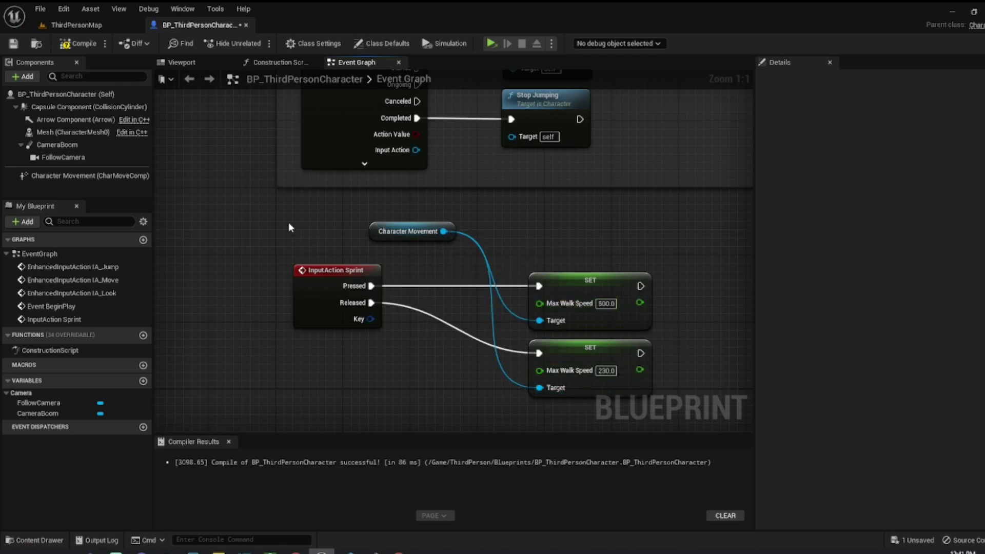
click(78, 44)
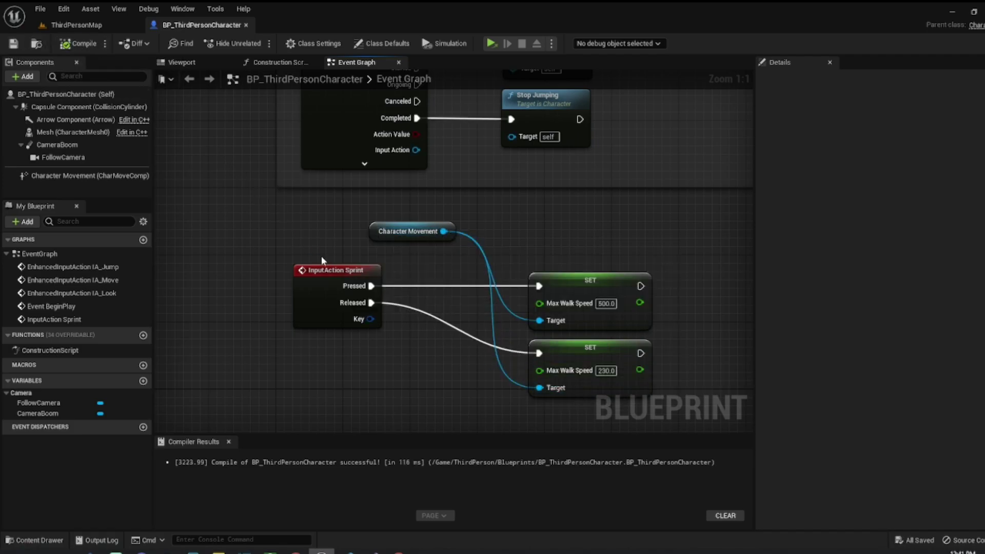
Wrap the selected sprint nodes in a comment titled 'Sprint', then compile and save.
scroll(421, 306, down, 1)
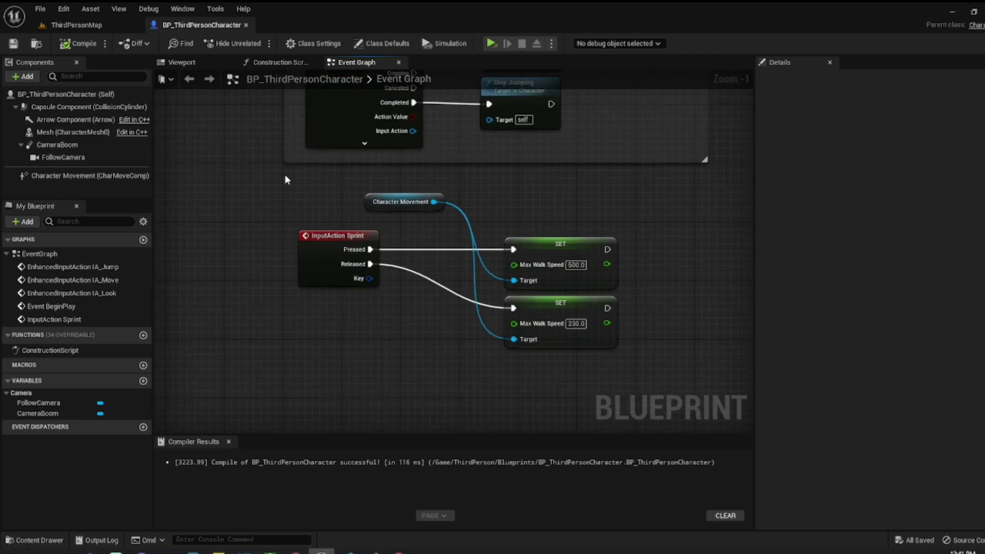
drag(286, 179, 658, 389)
text(c)
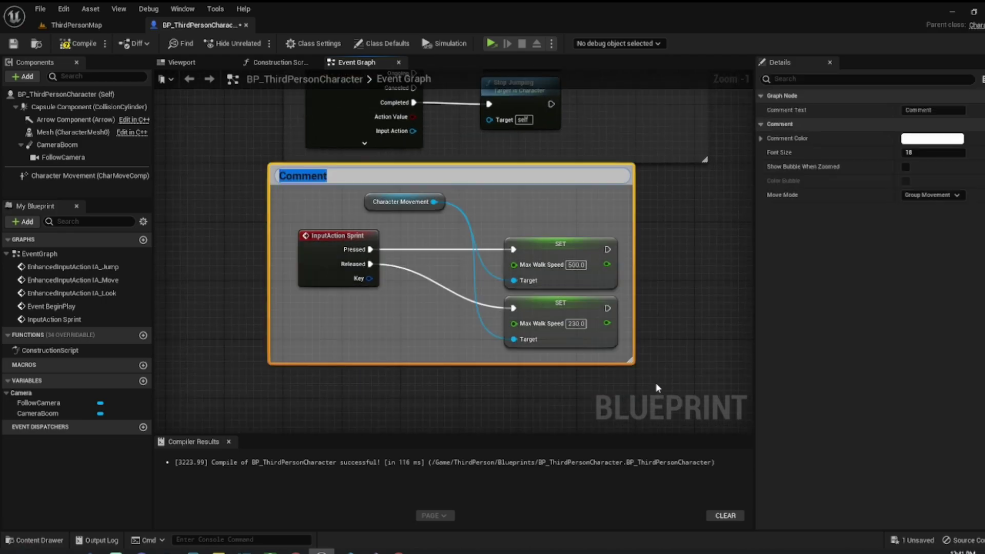
text(Sprint)
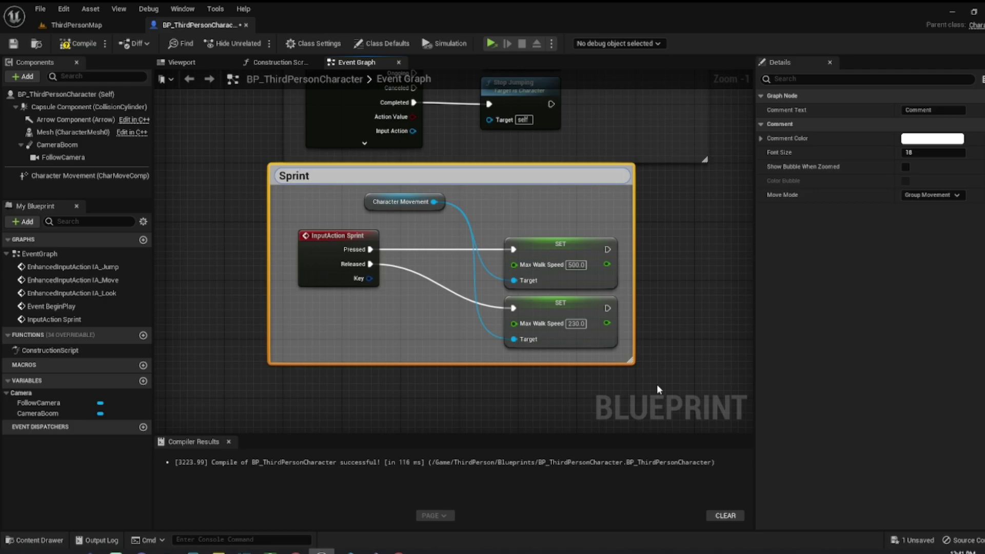
key(Return)
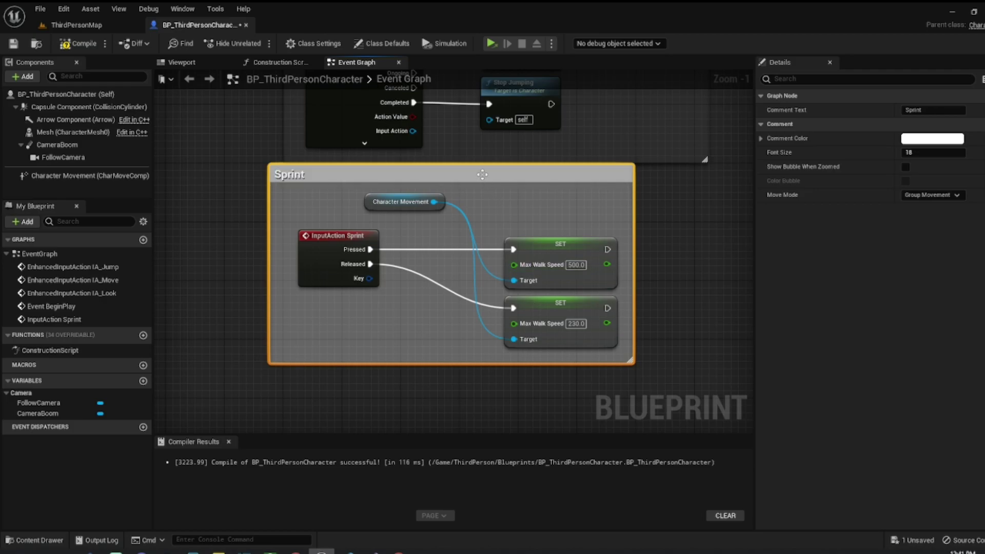
drag(482, 175, 500, 197)
click(72, 43)
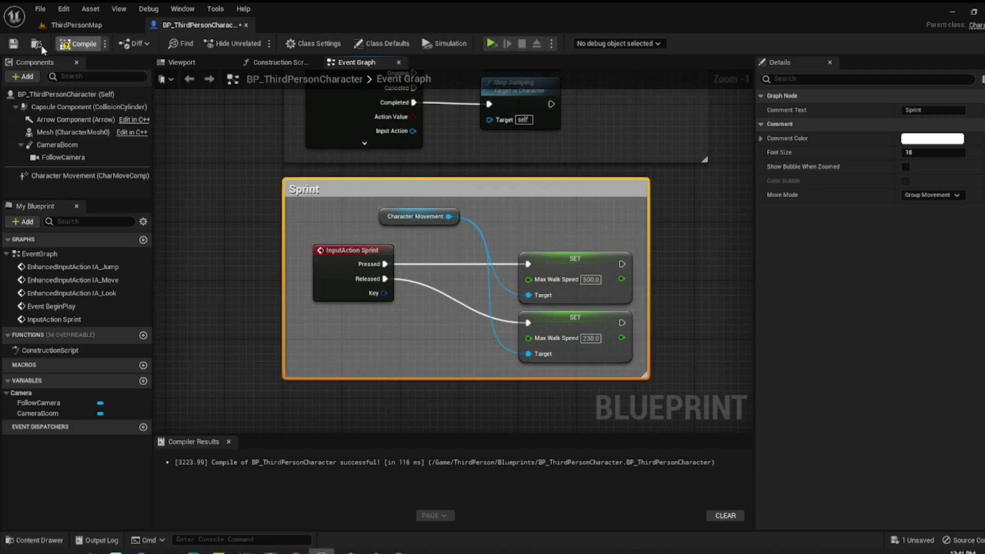
click(14, 44)
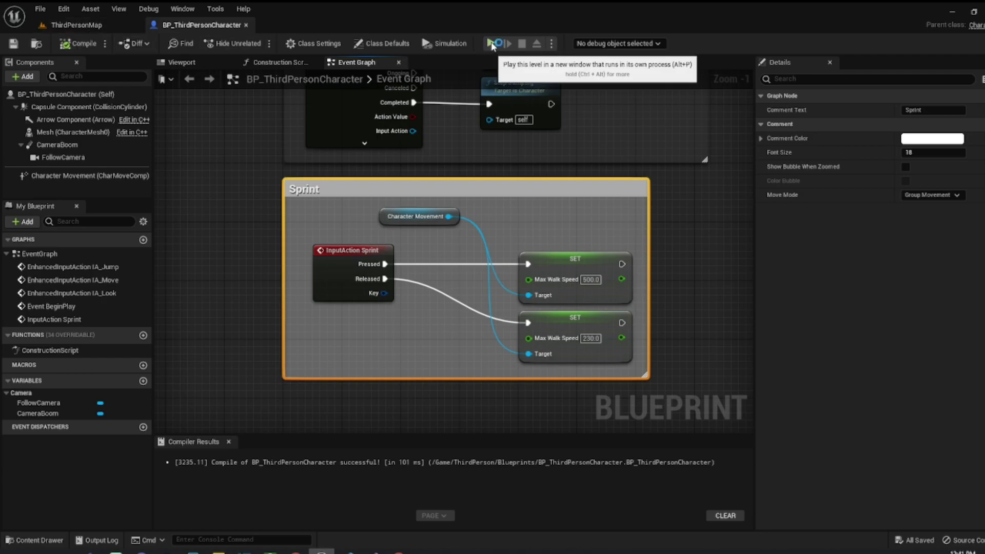
click(491, 44)
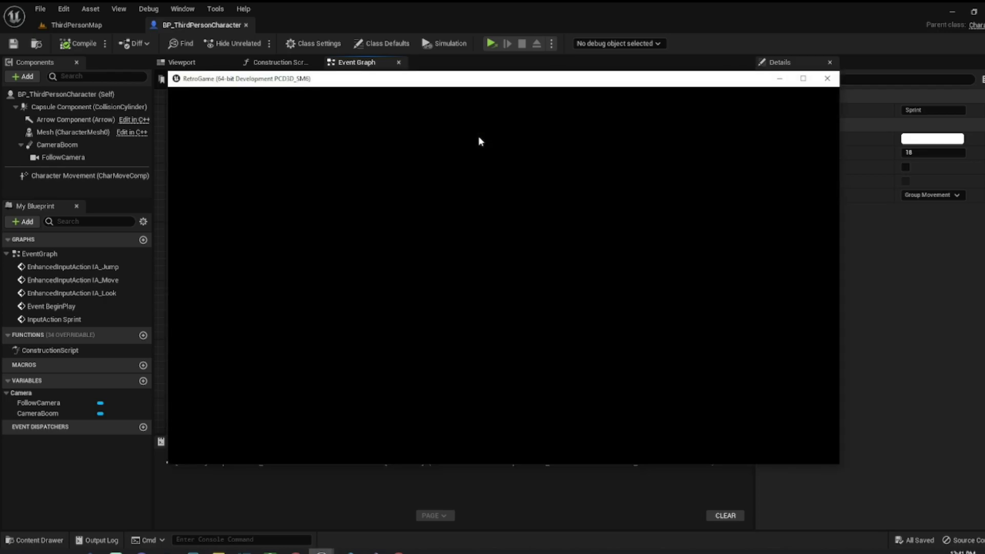
key(w)
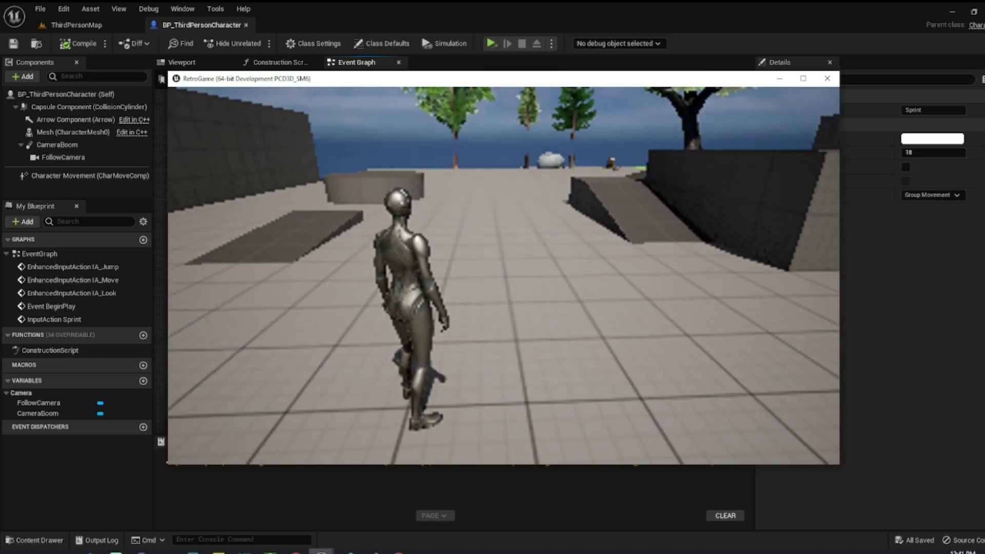
key(shift)
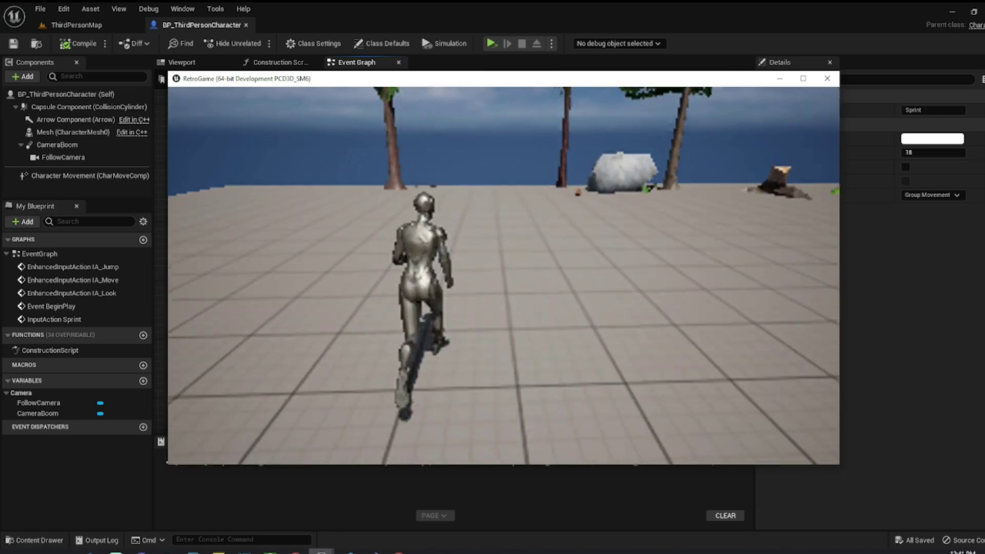
key(Escape)
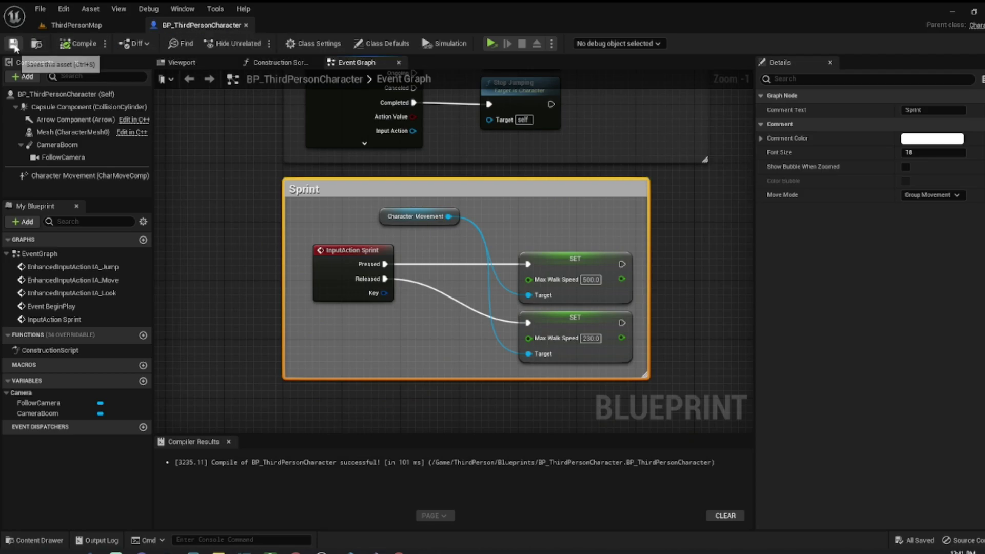
Open the ThirdPersonMap level's Level Blueprint from the Blueprints menu.
click(72, 26)
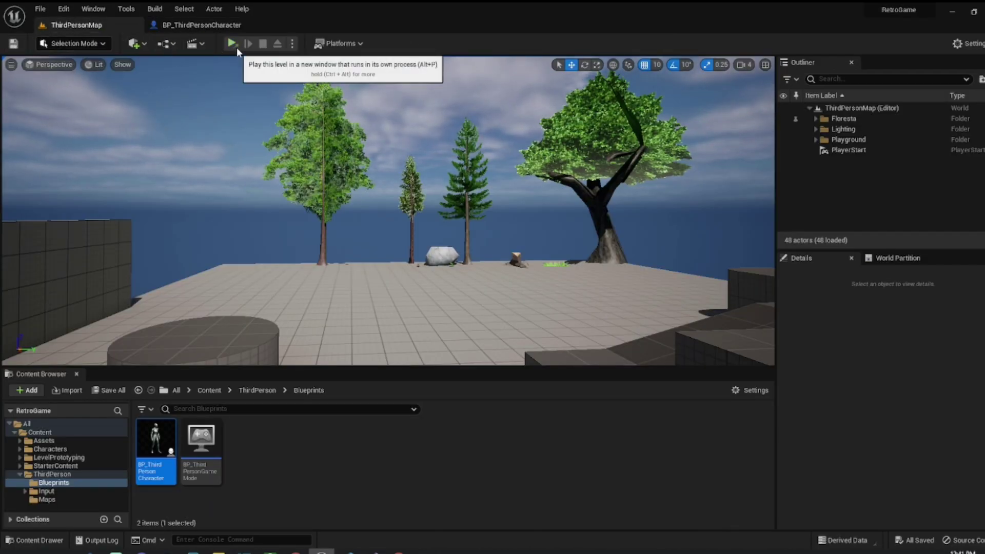
click(167, 44)
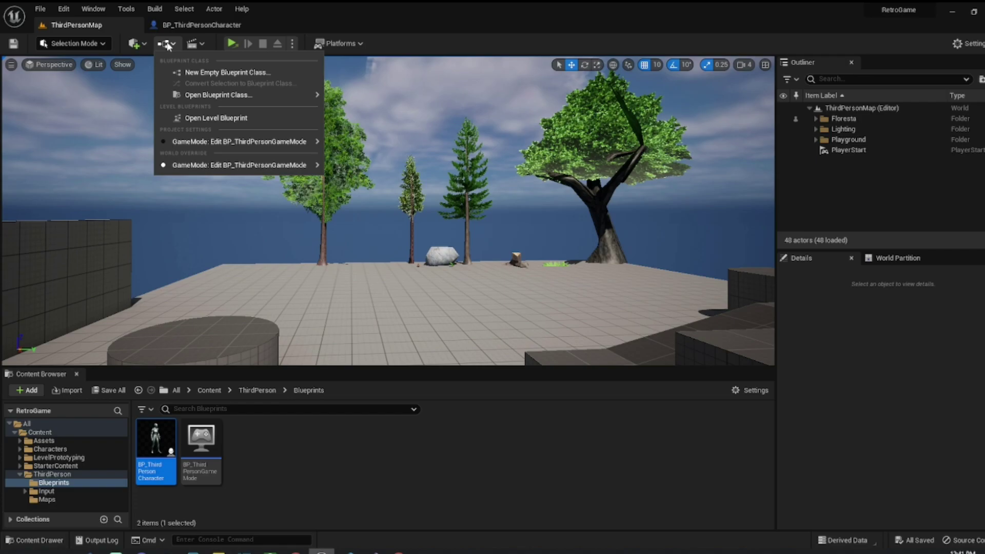
click(231, 118)
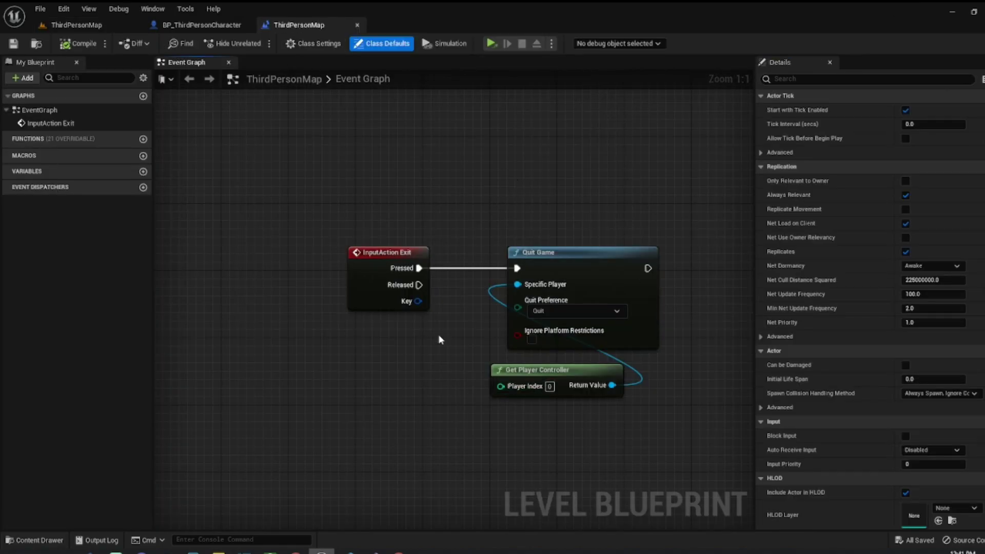
Search the action list for 'exit' to confirm Exit is wired to Quit Game, then return to ThirdPersonMap.
right_click(366, 148)
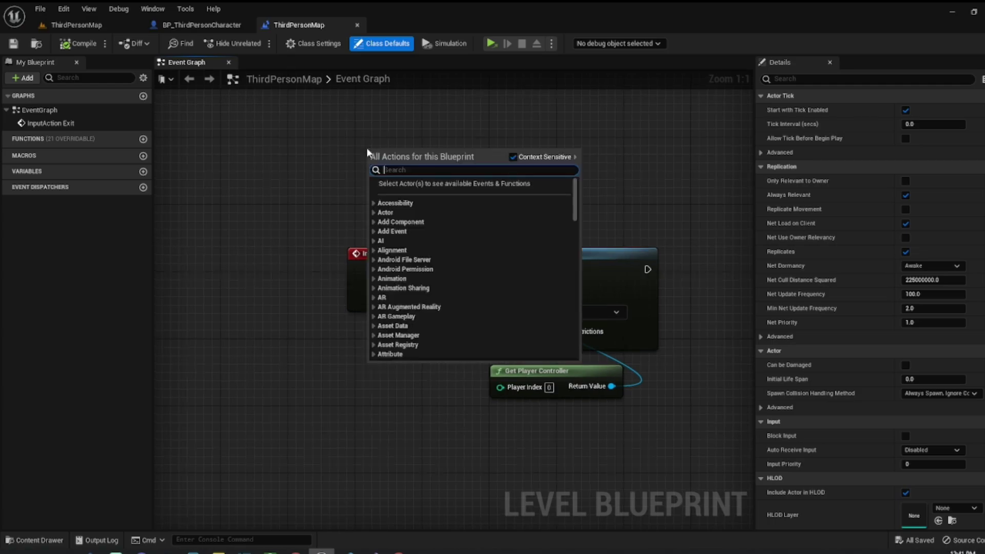
text(exit)
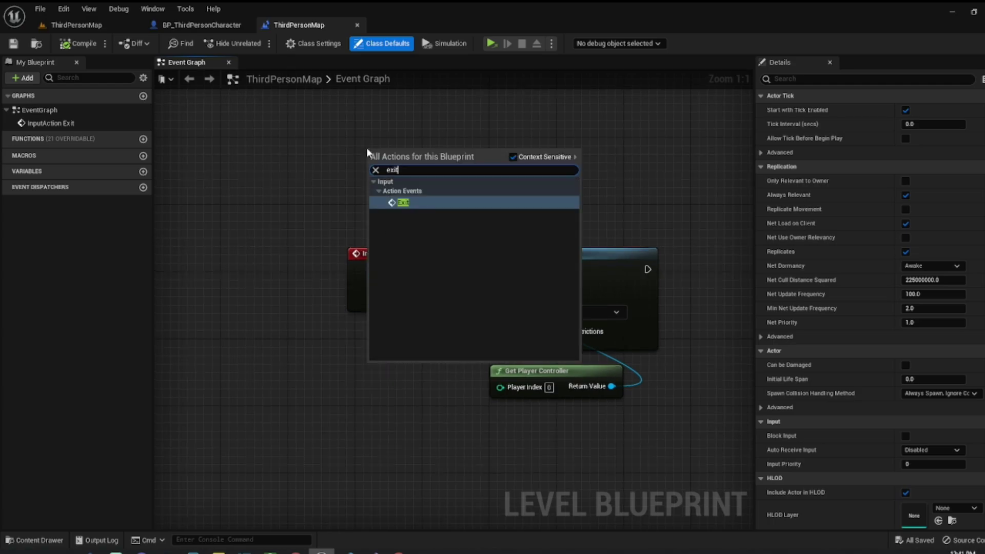
click(351, 152)
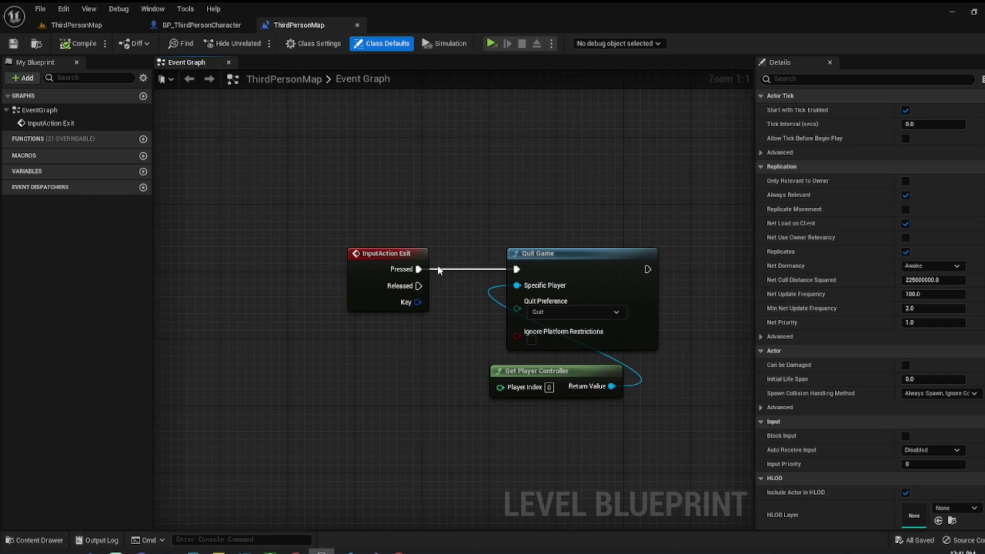
drag(440, 270, 492, 226)
key(Escape)
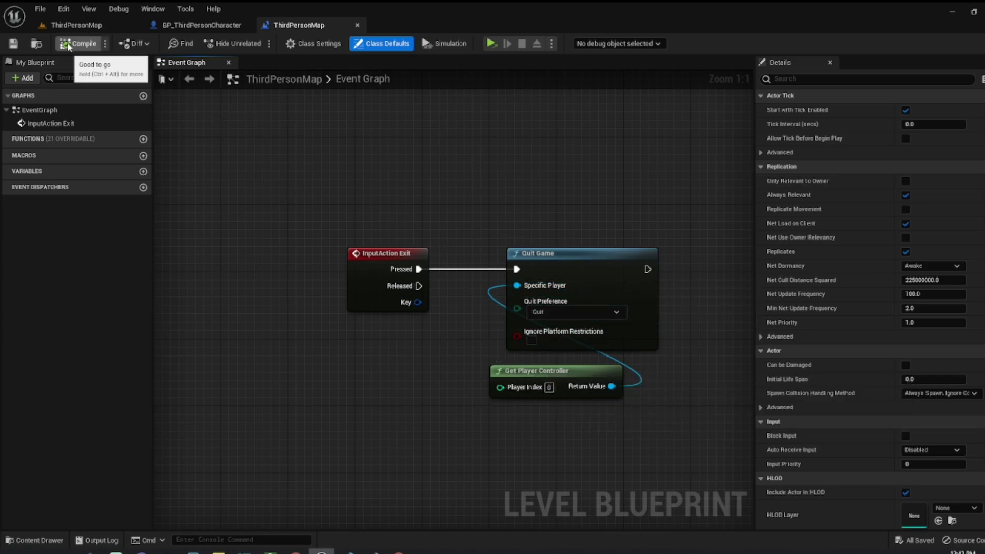
click(72, 25)
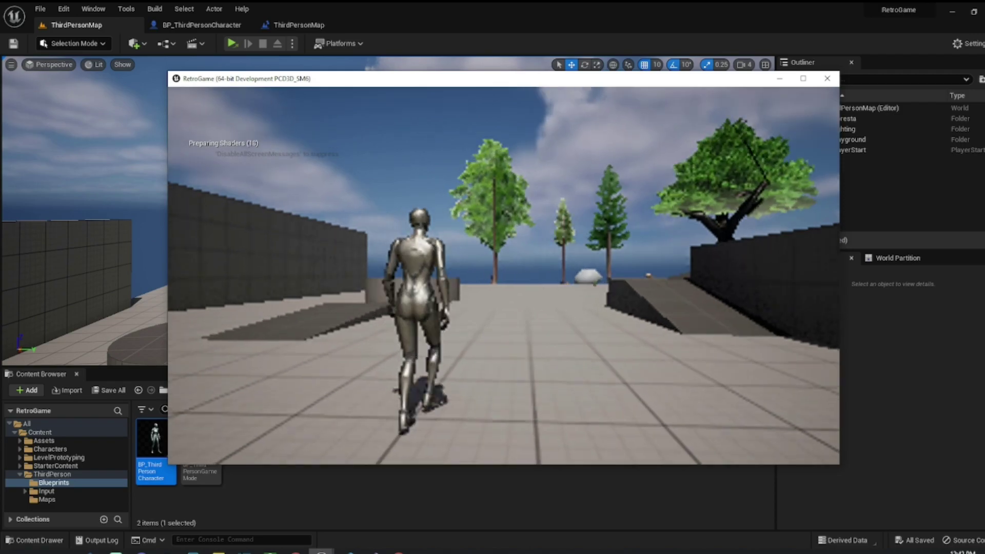
key(w)
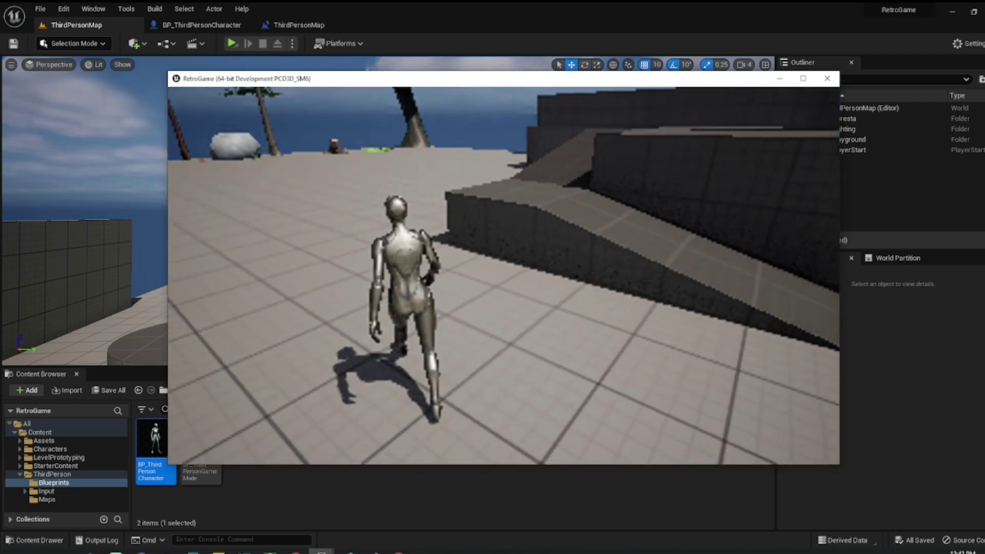
key(w)
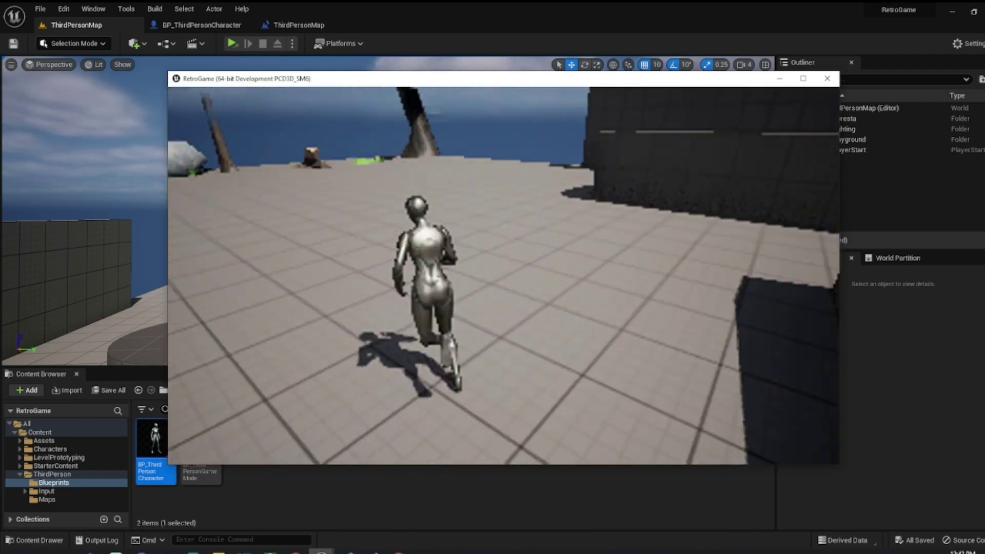
key(w)
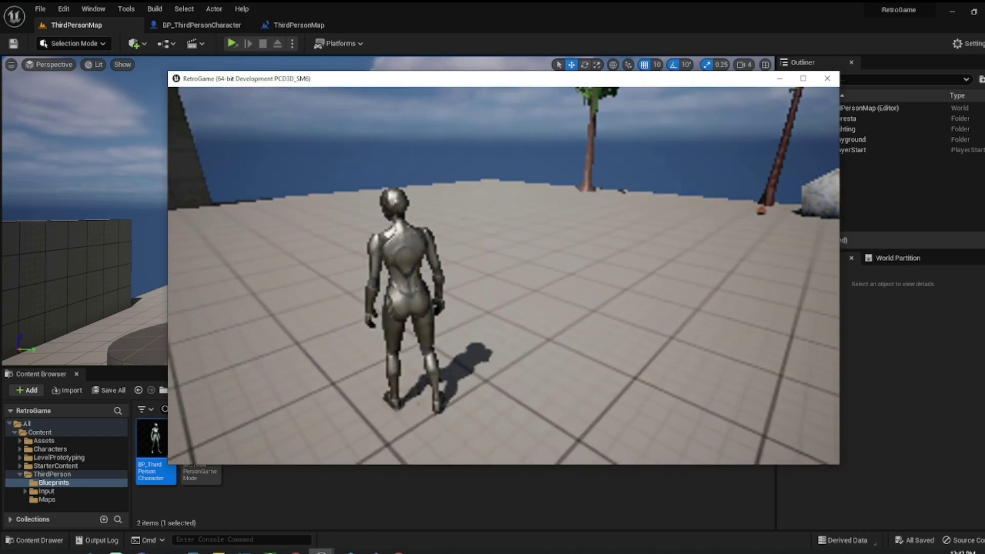
key(Escape)
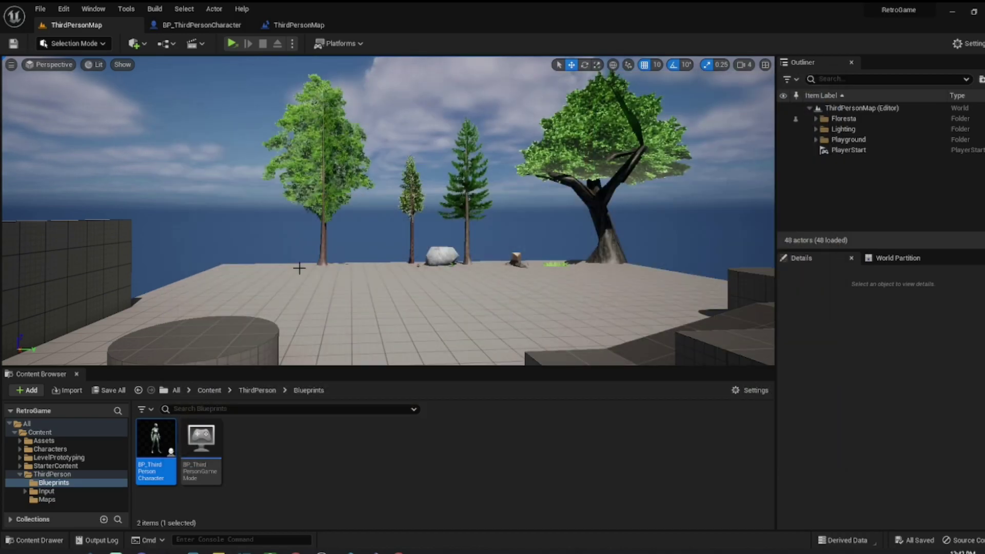